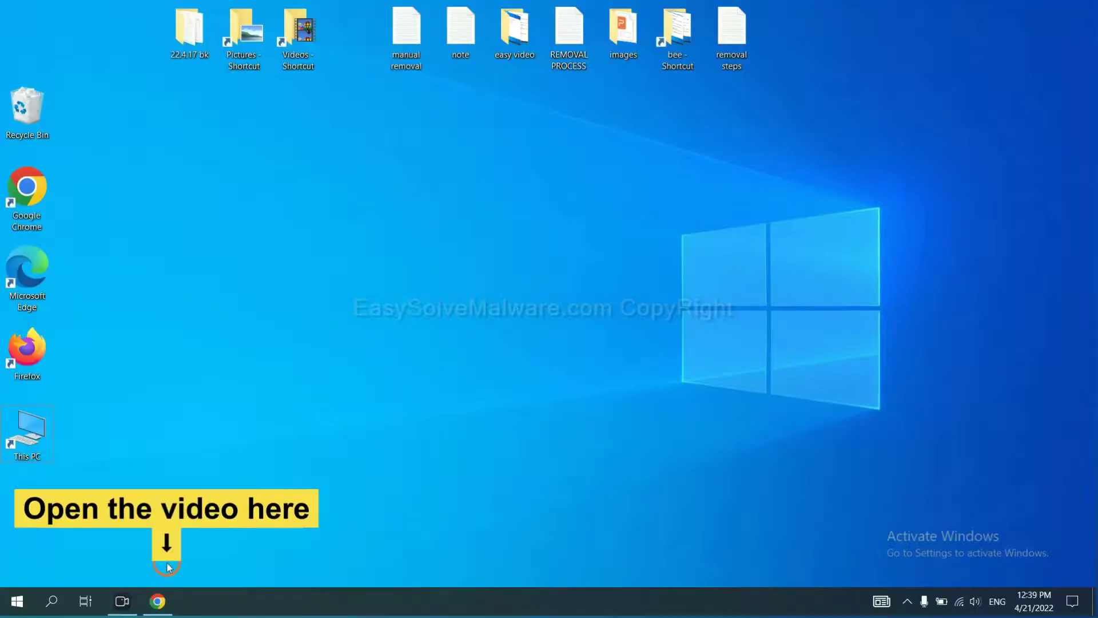
Download SpyHunter-Installer (6).exe from the easysolvemalware.com removal guide's 'Download SpyHunter for Windows' link
{"action": "left_click", "coordinate": [168, 599]}
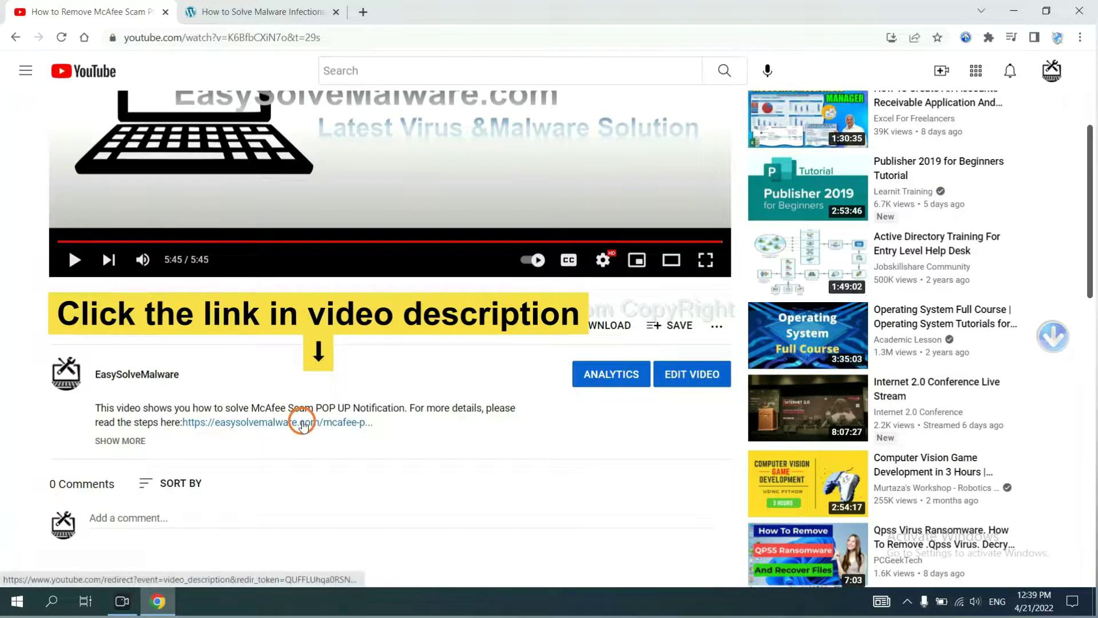
{"action": "left_click", "coordinate": [281, 10]}
{"action": "scroll", "coordinate": [1094, 293], "scroll_direction": "down", "scroll_amount": 4}
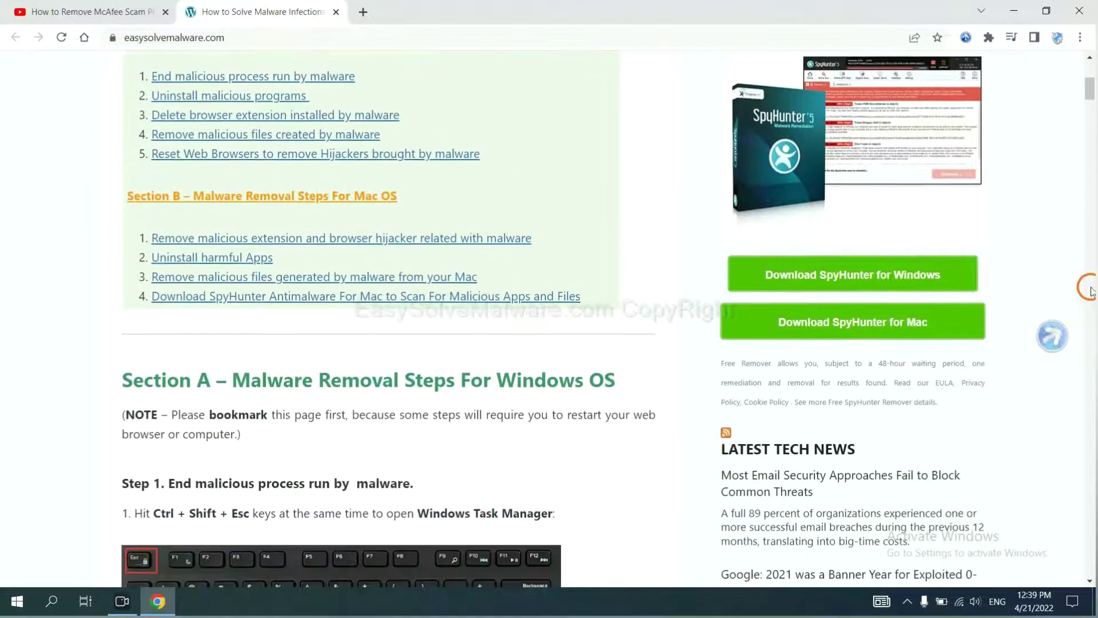
{"action": "left_click", "coordinate": [928, 272]}
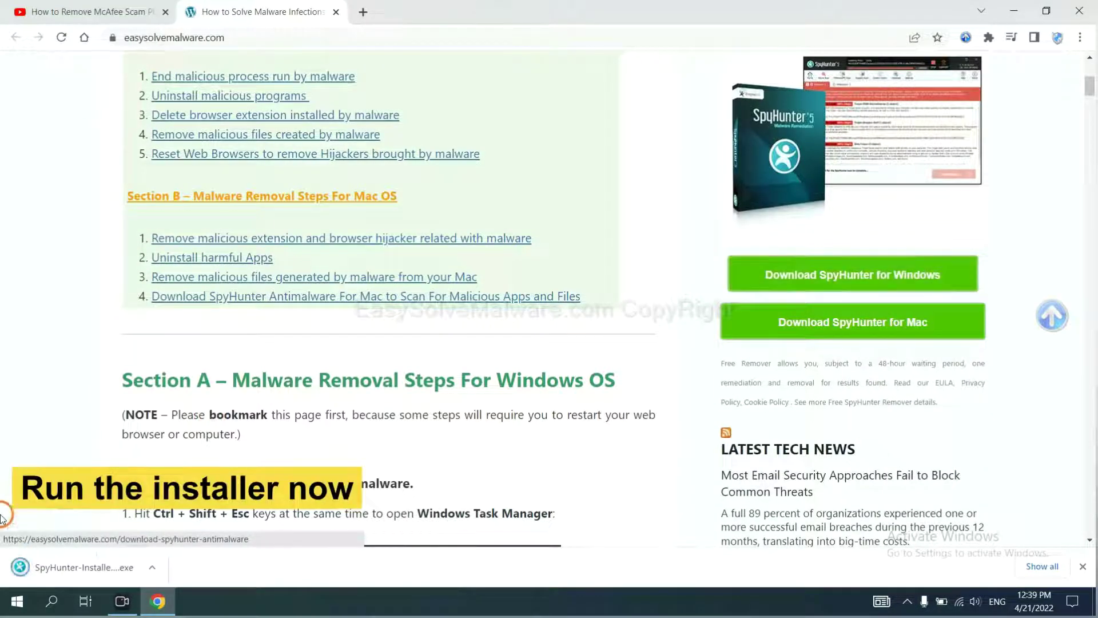
Run the SpyHunter installer in English, accept the EULA and Privacy Policy, and install SpyHunter 5
{"action": "left_click", "coordinate": [70, 568]}
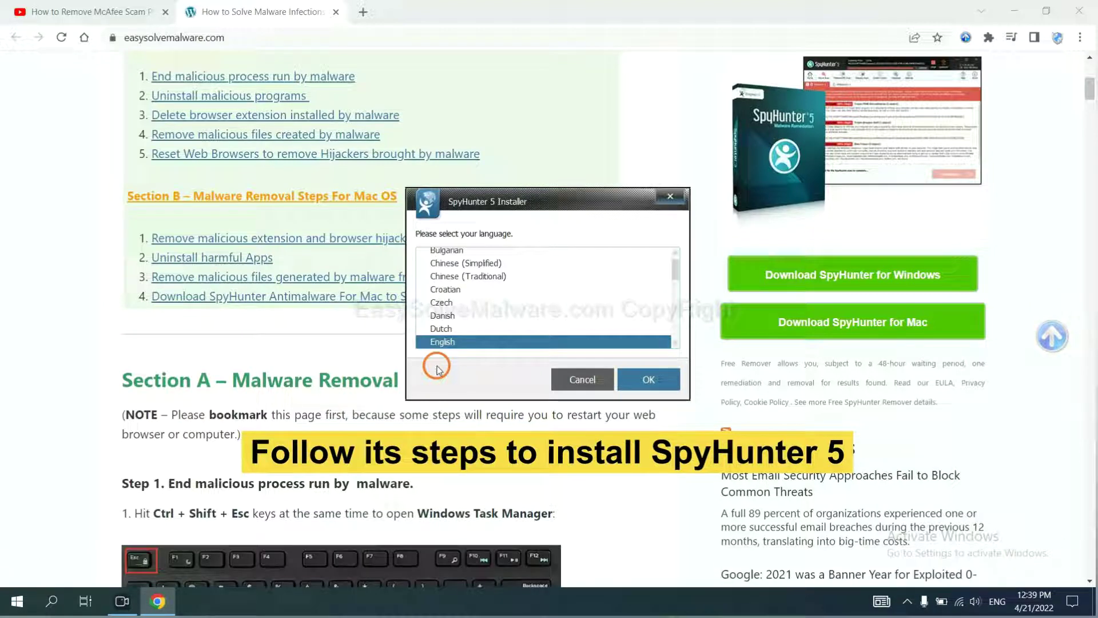
{"action": "left_click", "coordinate": [634, 380]}
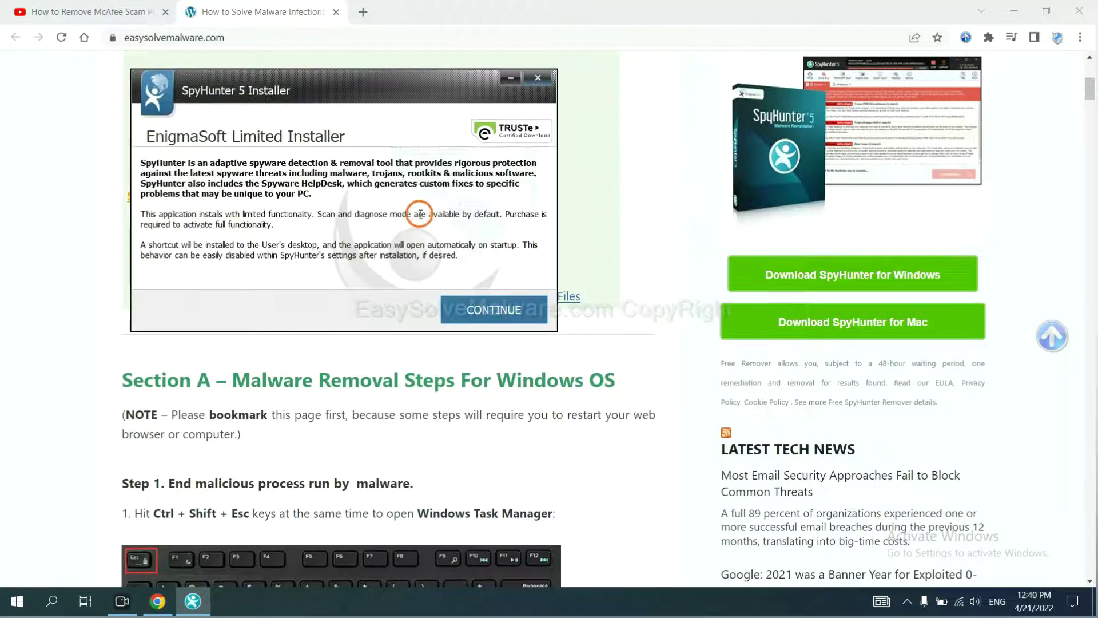
{"action": "left_click", "coordinate": [466, 309]}
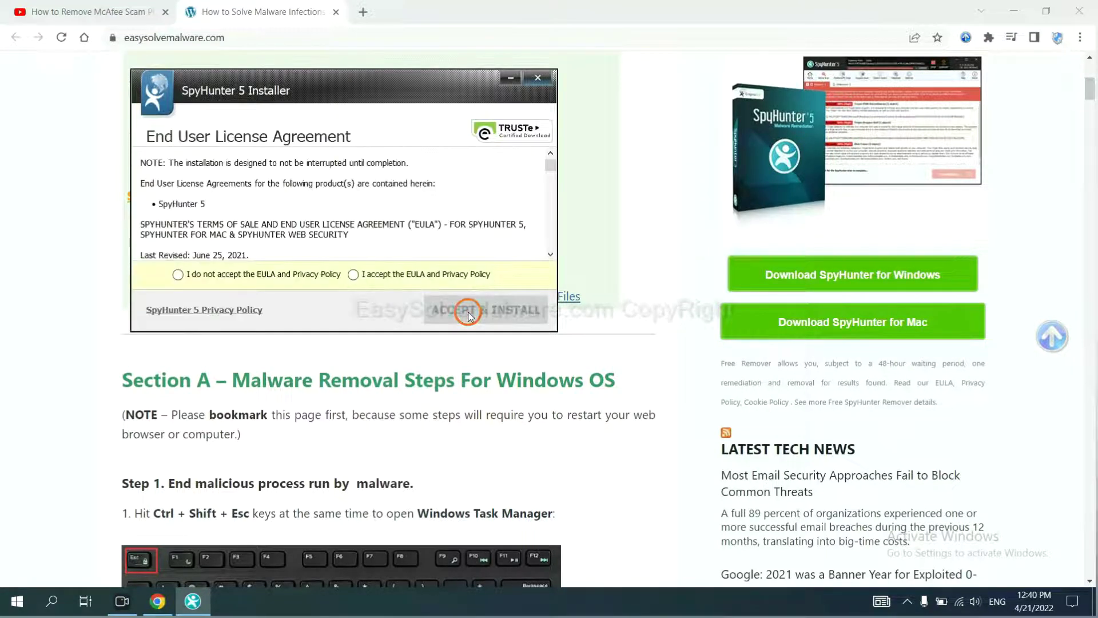
{"action": "left_click", "coordinate": [353, 274]}
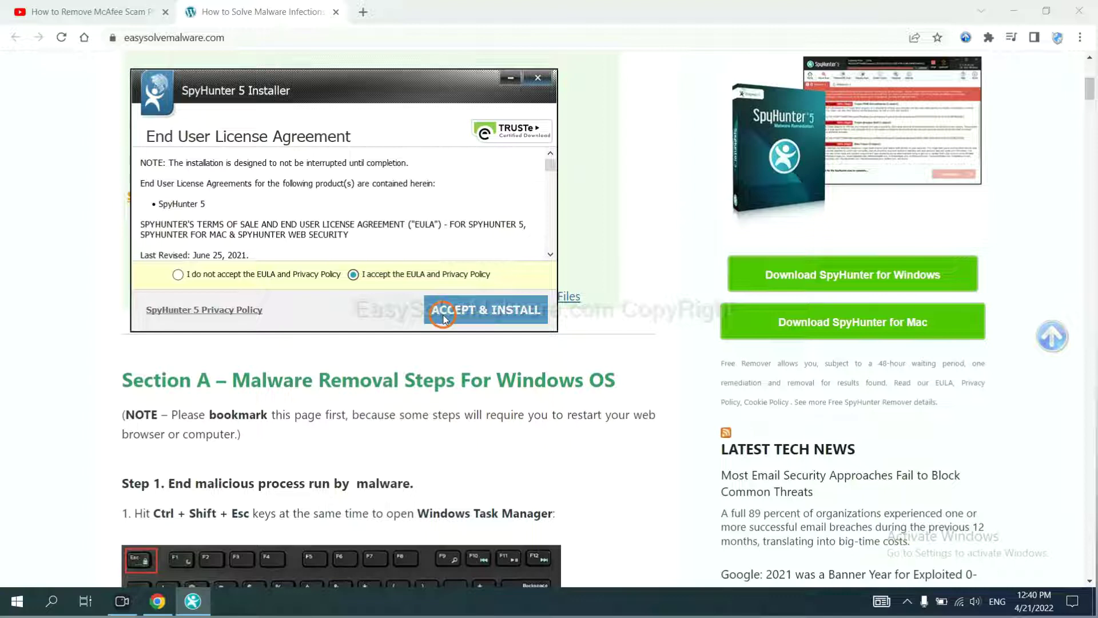
{"action": "left_click", "coordinate": [444, 315]}
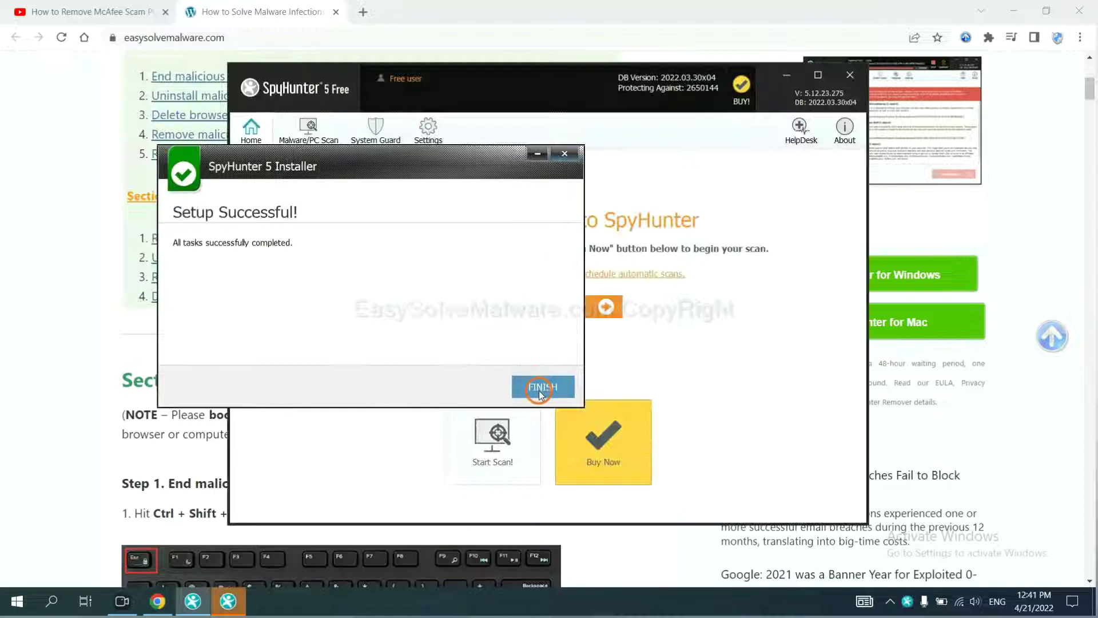
Finish the installer, scan the computer with SpyHunter 5, and continue past the unknown remove360.bat object
{"action": "left_click", "coordinate": [543, 387]}
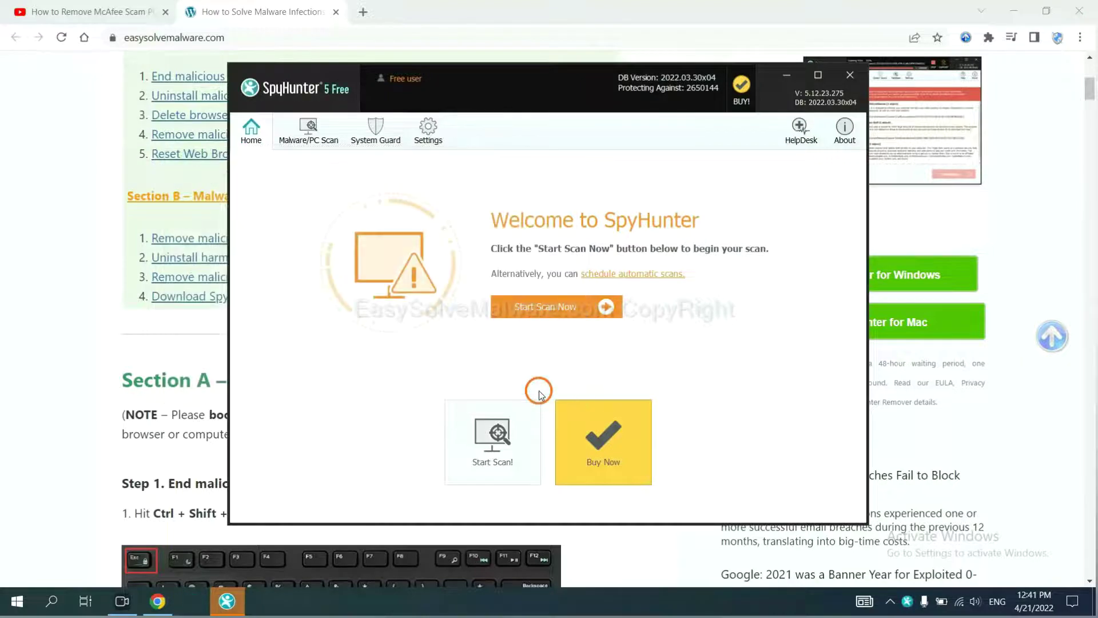
{"action": "left_click", "coordinate": [540, 310]}
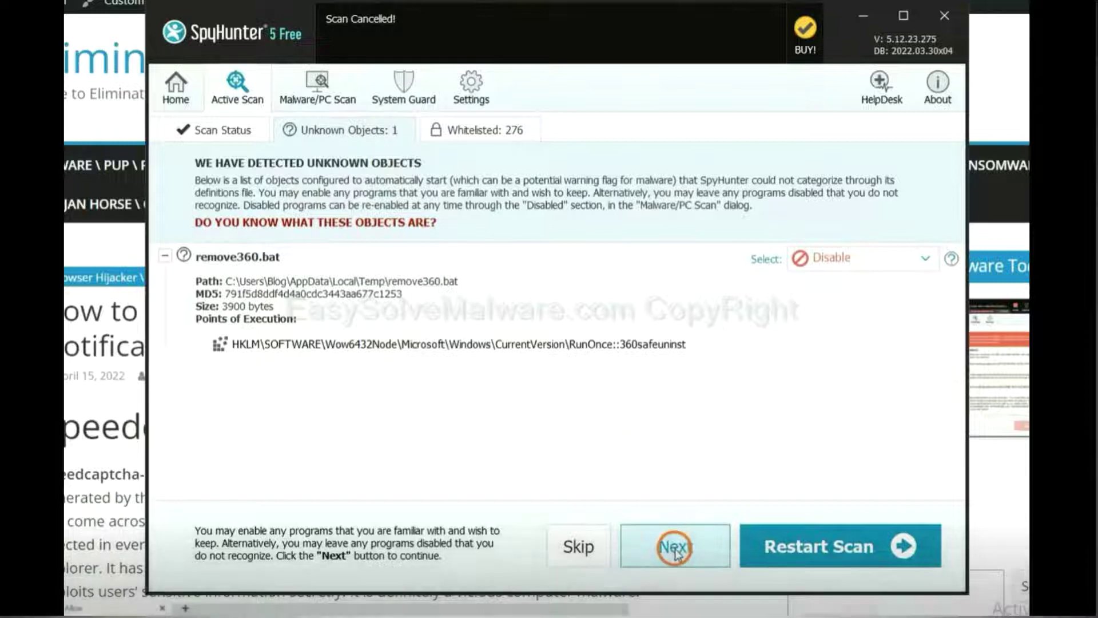
{"action": "left_click", "coordinate": [657, 543]}
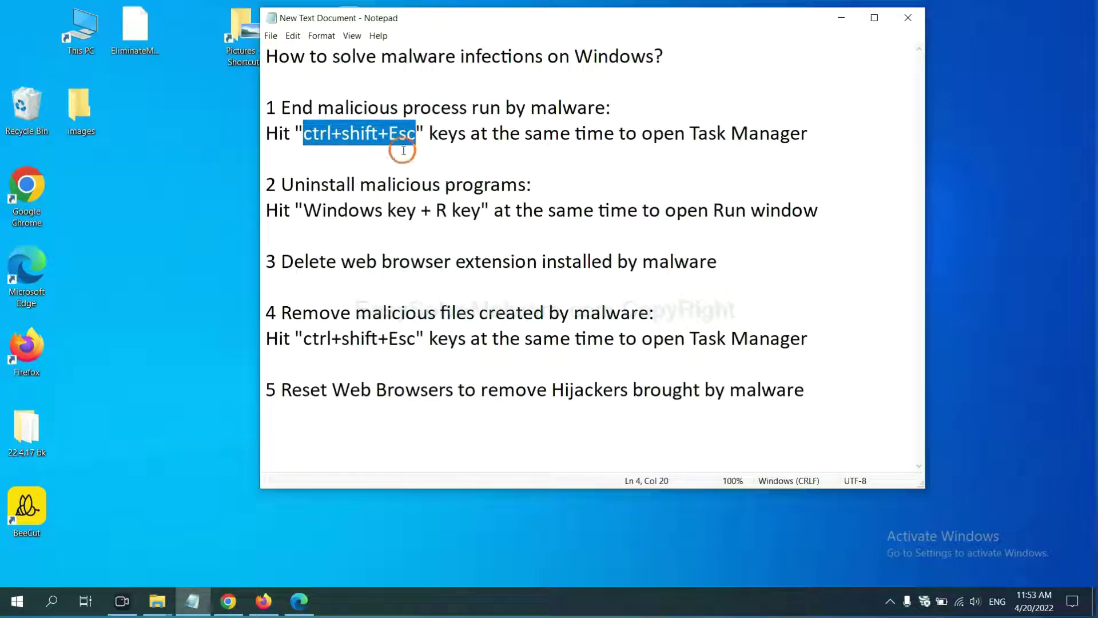
{"action": "left_click", "coordinate": [389, 137]}
{"action": "left_click_drag", "start_coordinate": [415, 136], "coordinate": [306, 138]}
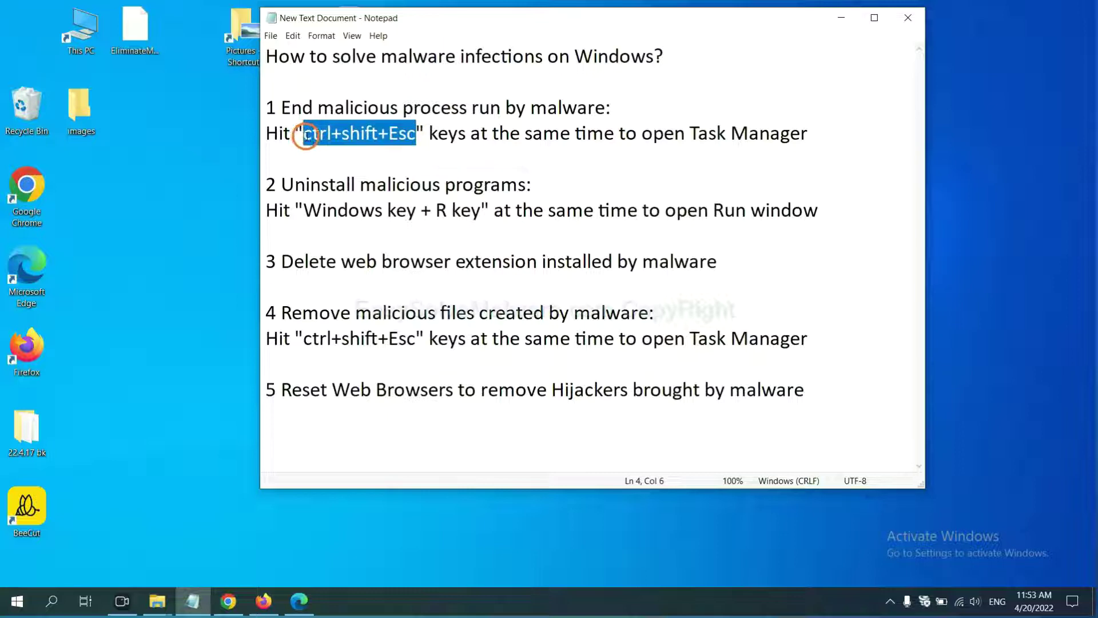
{"action": "key", "text": "ctrl+shift+Escape"}
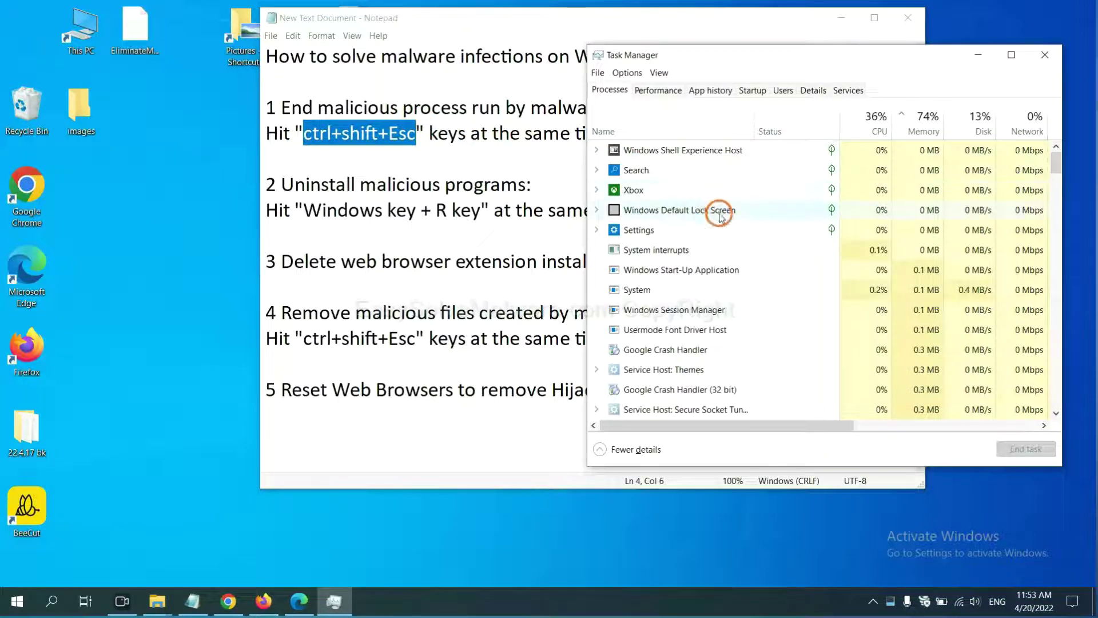
{"action": "left_click", "coordinate": [732, 288]}
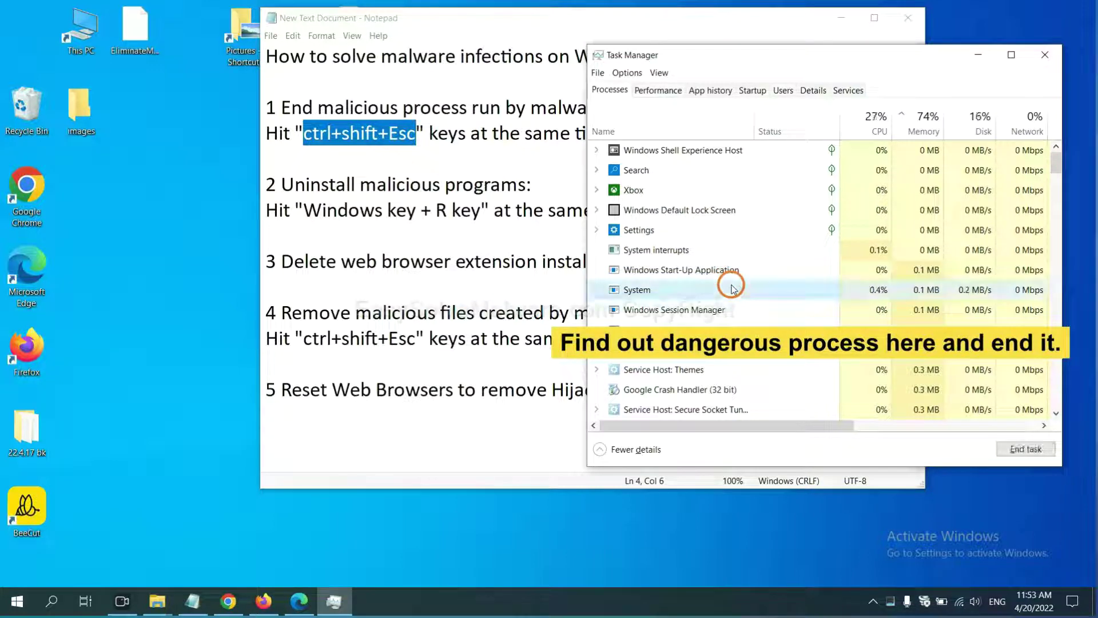
{"action": "left_click", "coordinate": [728, 329]}
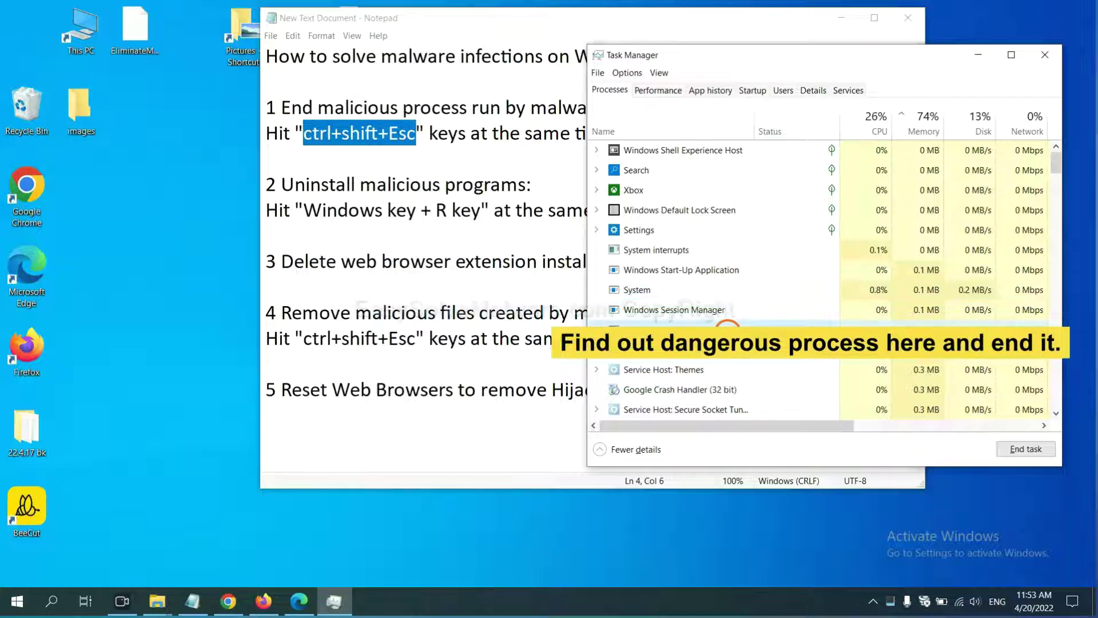
{"action": "left_click", "coordinate": [1038, 450]}
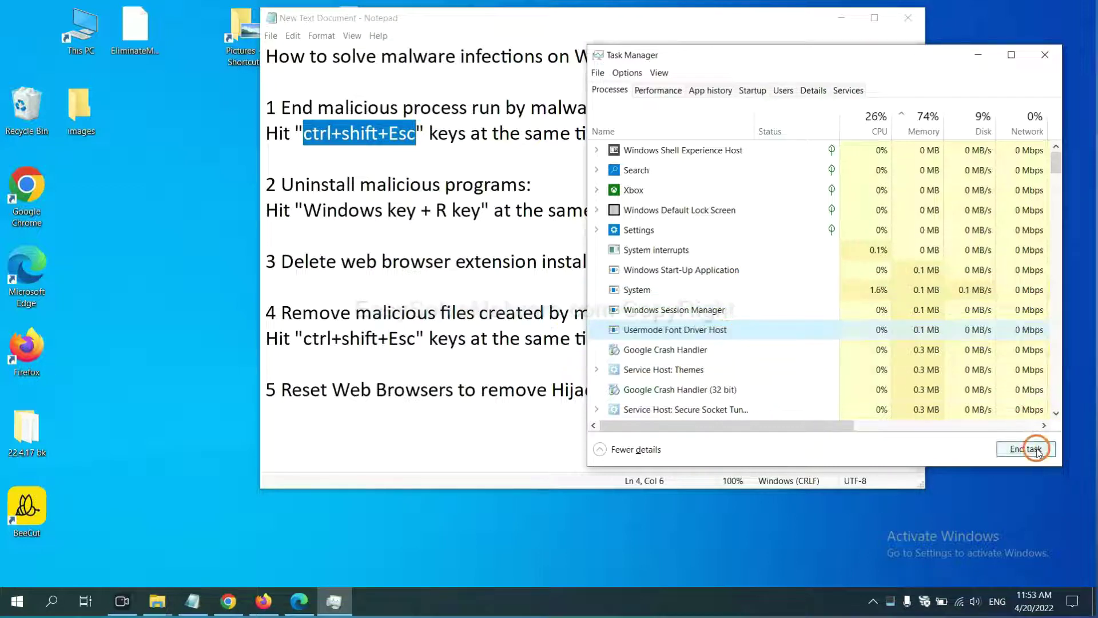
{"action": "left_click", "coordinate": [1037, 58]}
{"action": "left_click", "coordinate": [265, 234]}
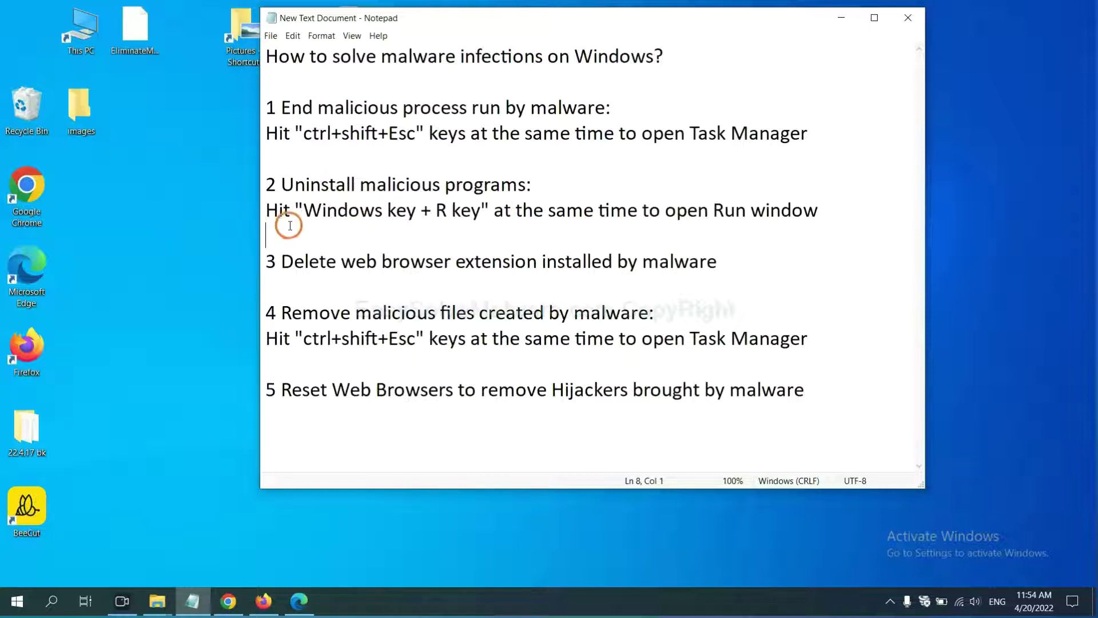
Open the Run box over the notes with 'control panel' as the command
{"action": "left_click_drag", "start_coordinate": [300, 212], "coordinate": [477, 222]}
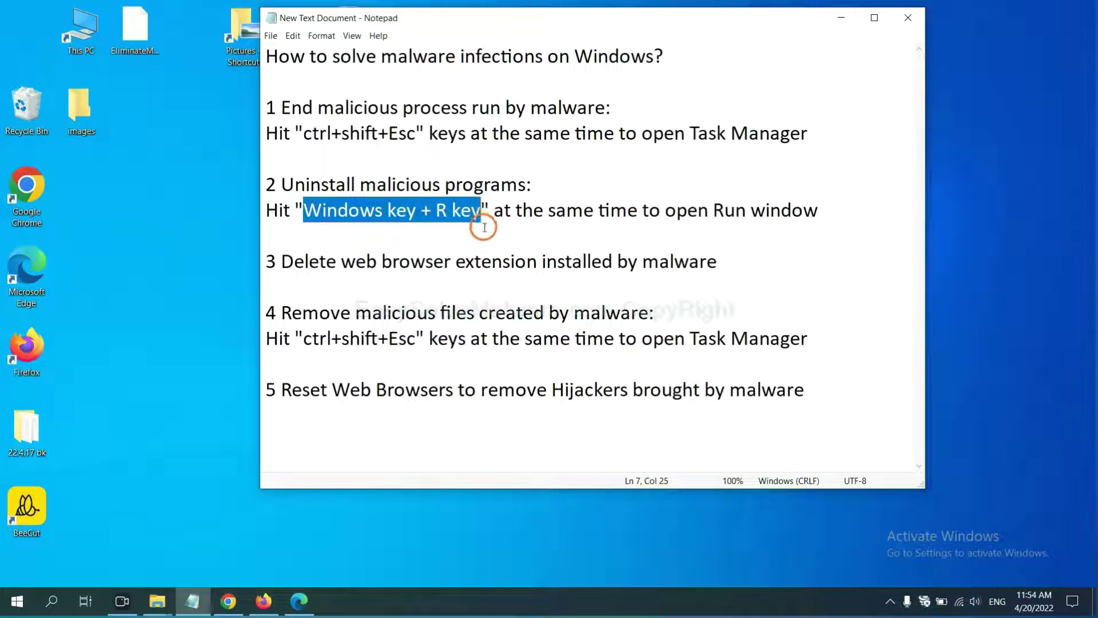
{"action": "key", "text": "super+r"}
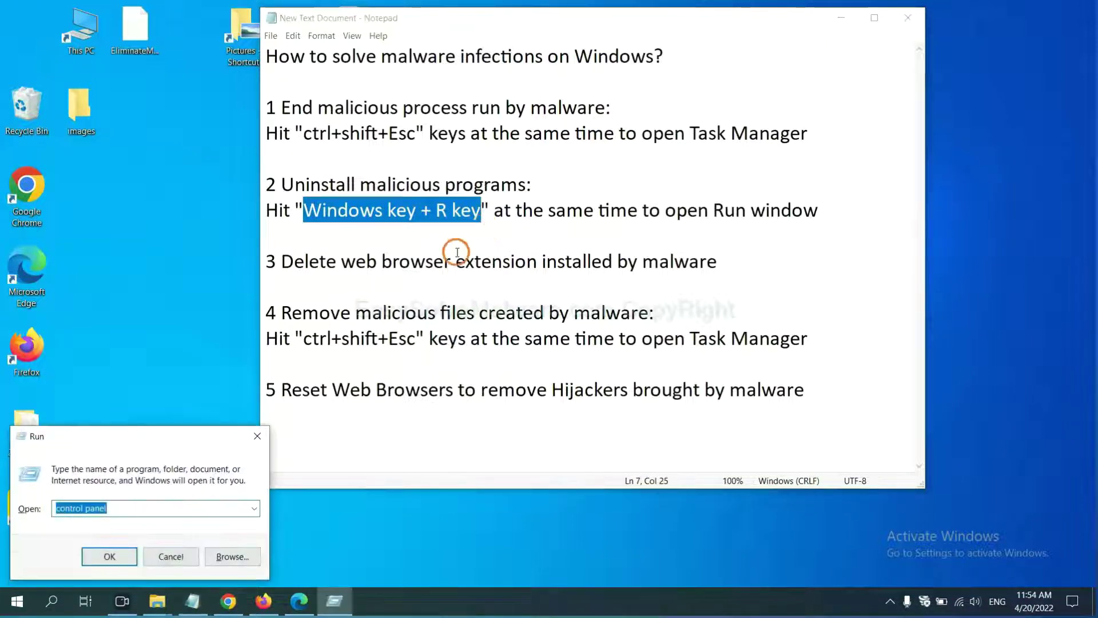
{"action": "left_click_drag", "start_coordinate": [122, 445], "coordinate": [836, 190]}
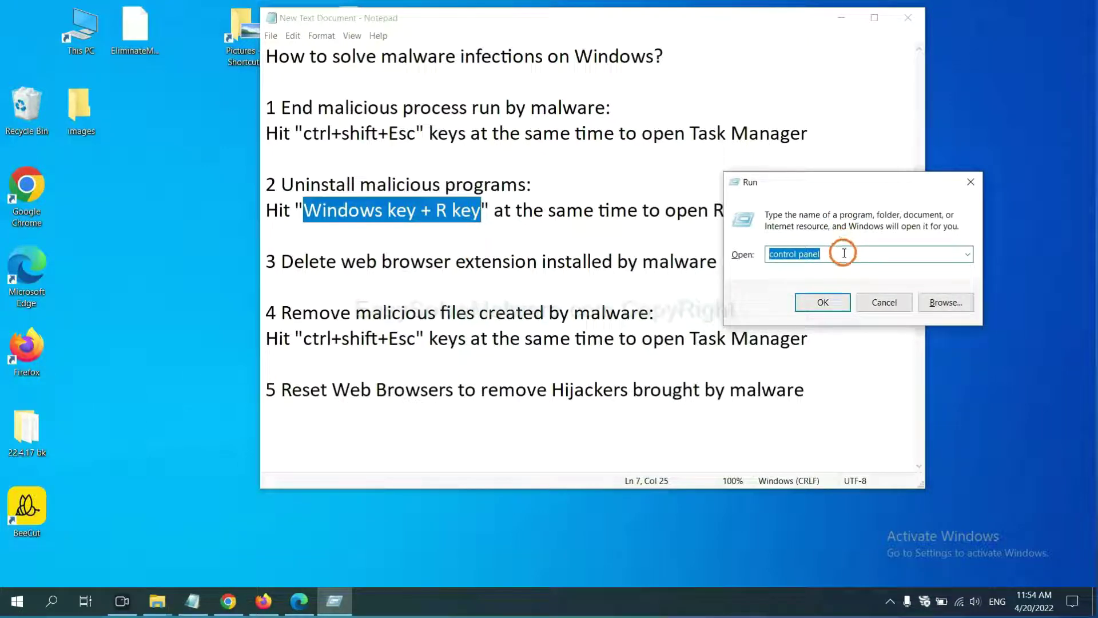
{"action": "left_click", "coordinate": [844, 253]}
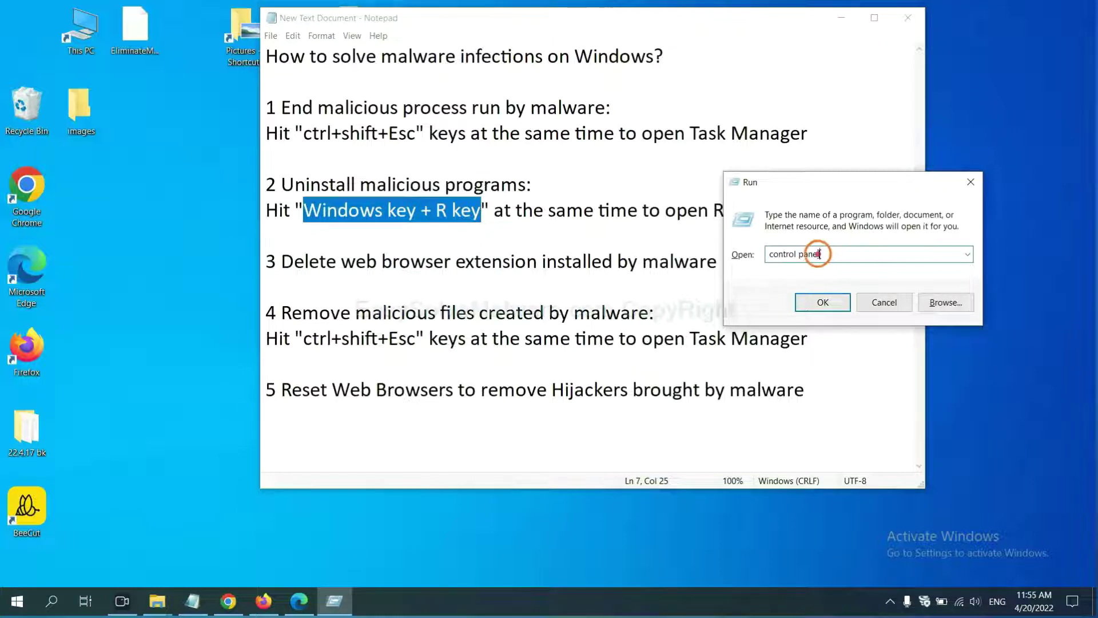
{"action": "left_click_drag", "start_coordinate": [819, 253], "coordinate": [767, 254]}
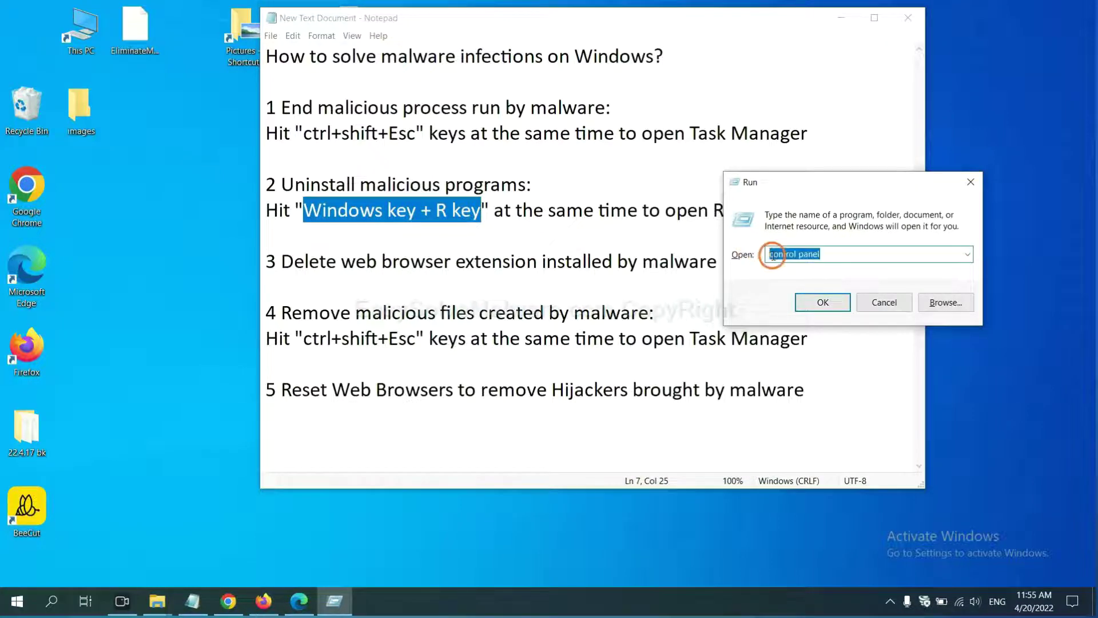
In Control Panel's Programs and Features, select Xiph.Org Open Codecs, then close the window
{"action": "left_click", "coordinate": [822, 303]}
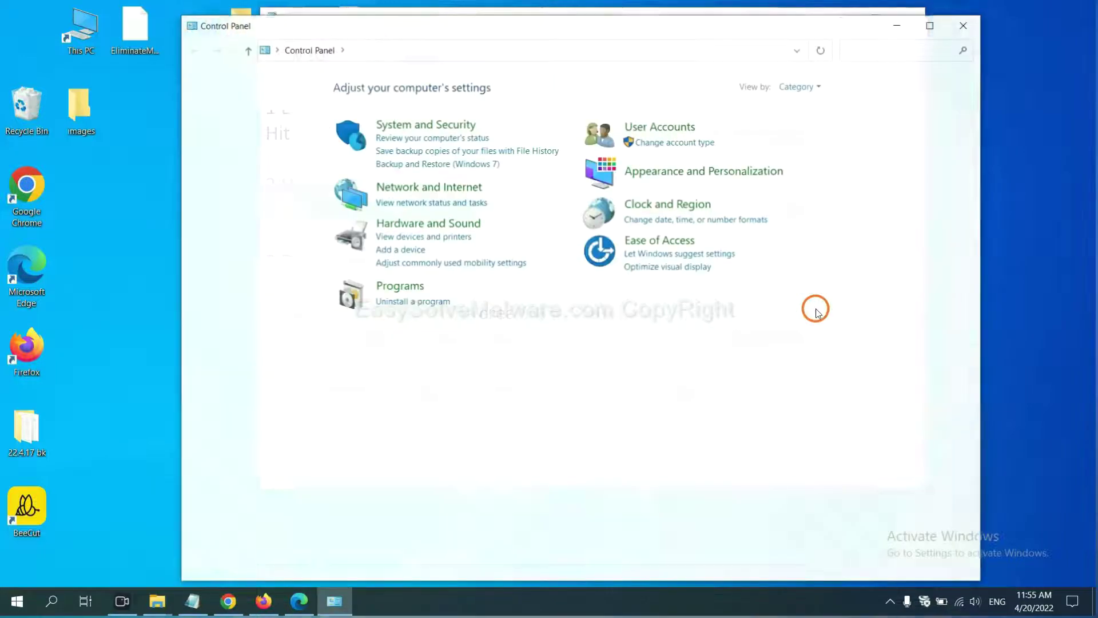
{"action": "left_click", "coordinate": [431, 302]}
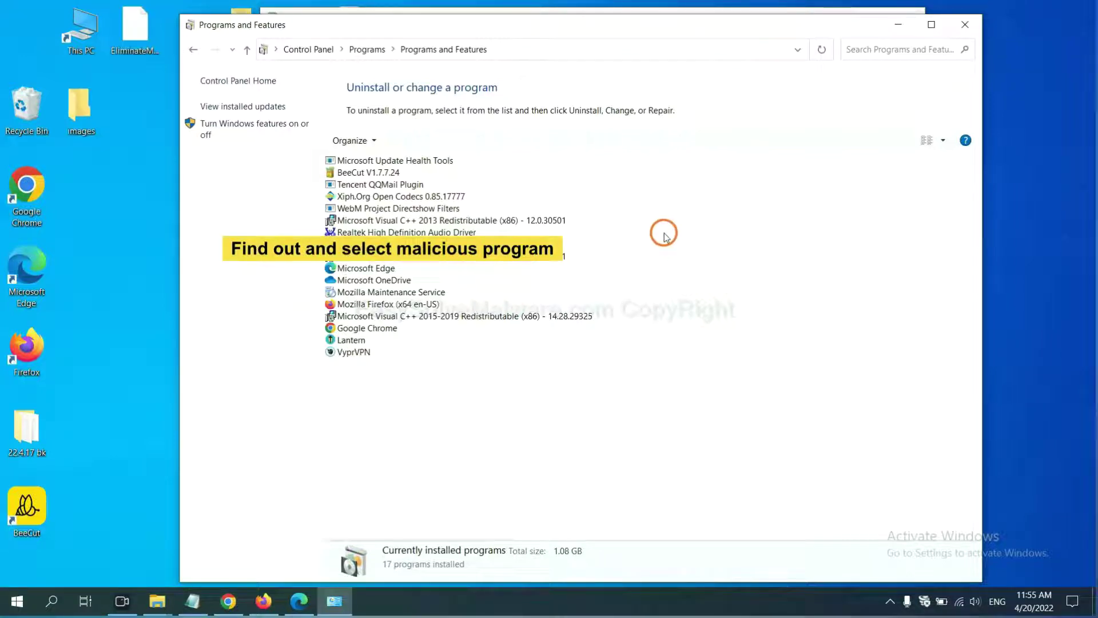
{"action": "left_click", "coordinate": [430, 196]}
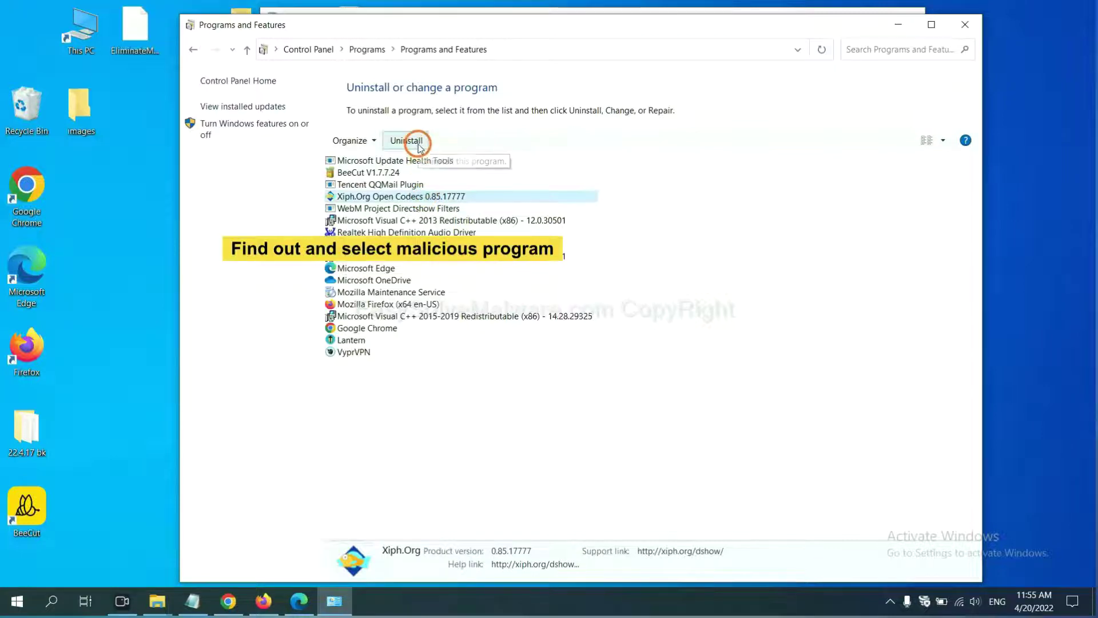
{"action": "left_click", "coordinate": [966, 25]}
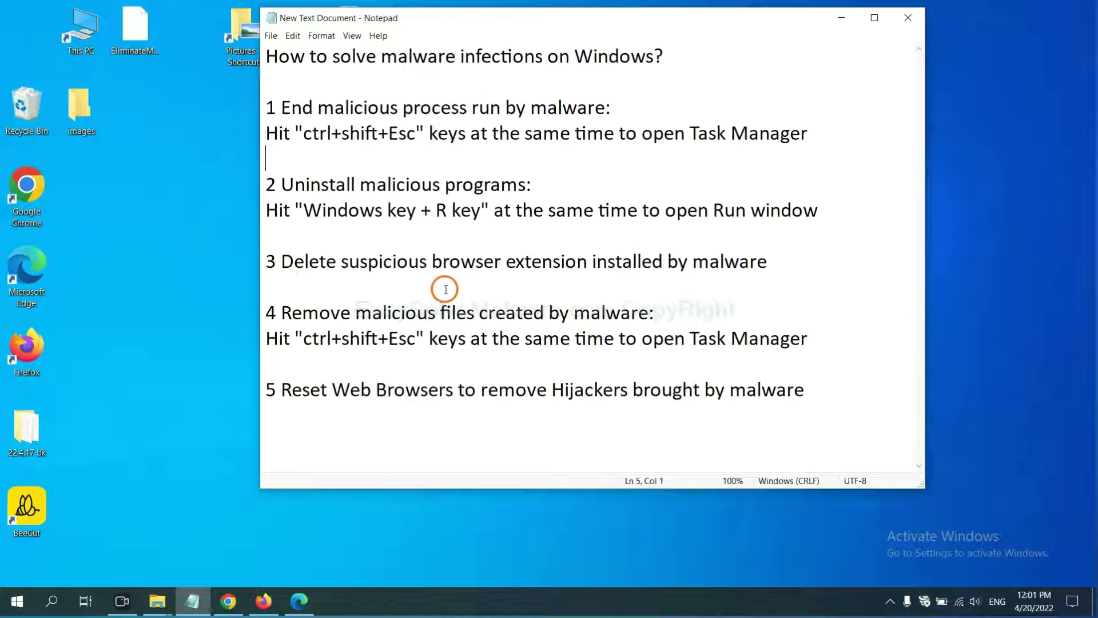
Open Chrome's Extensions page from More tools, showing Scroll To Top installed and enabled
{"action": "left_click", "coordinate": [228, 600]}
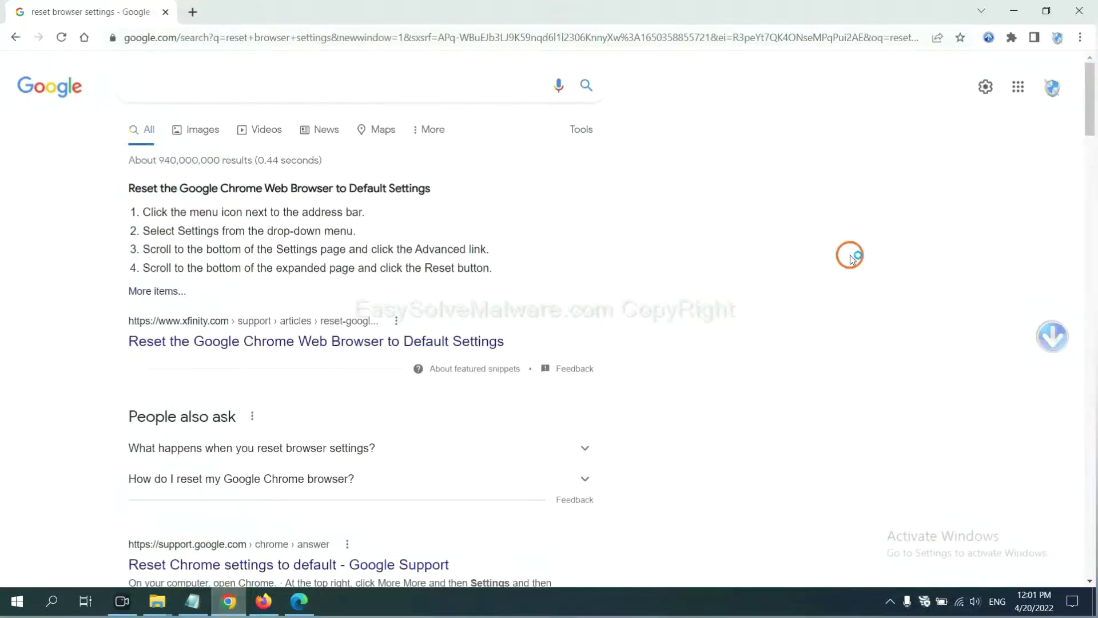
{"action": "left_click", "coordinate": [1079, 37]}
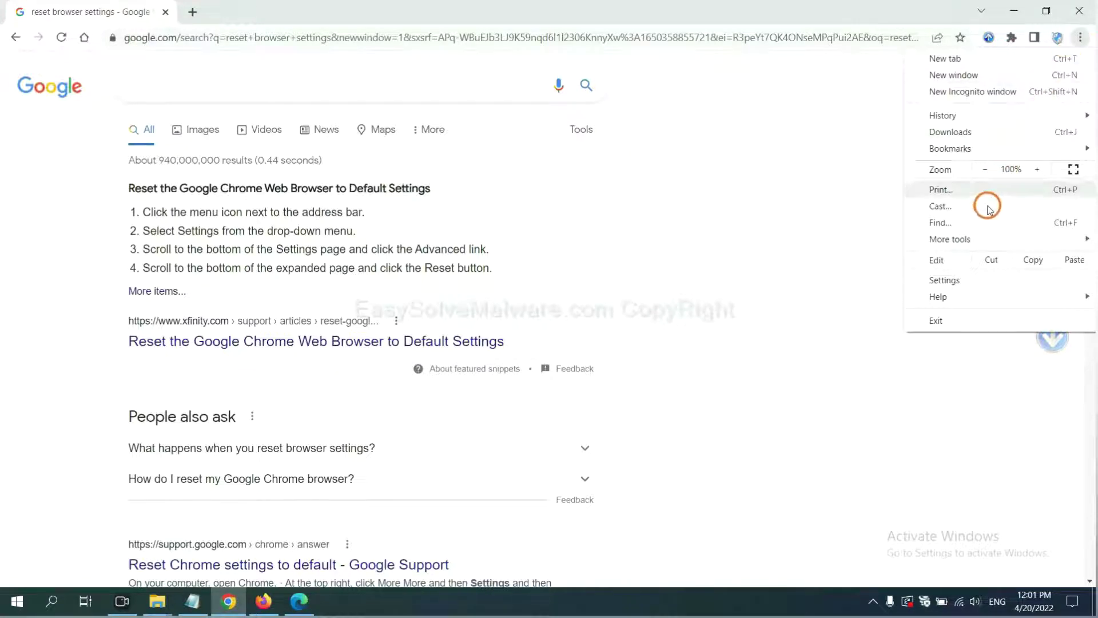
{"action": "mouse_move", "coordinate": [983, 240]}
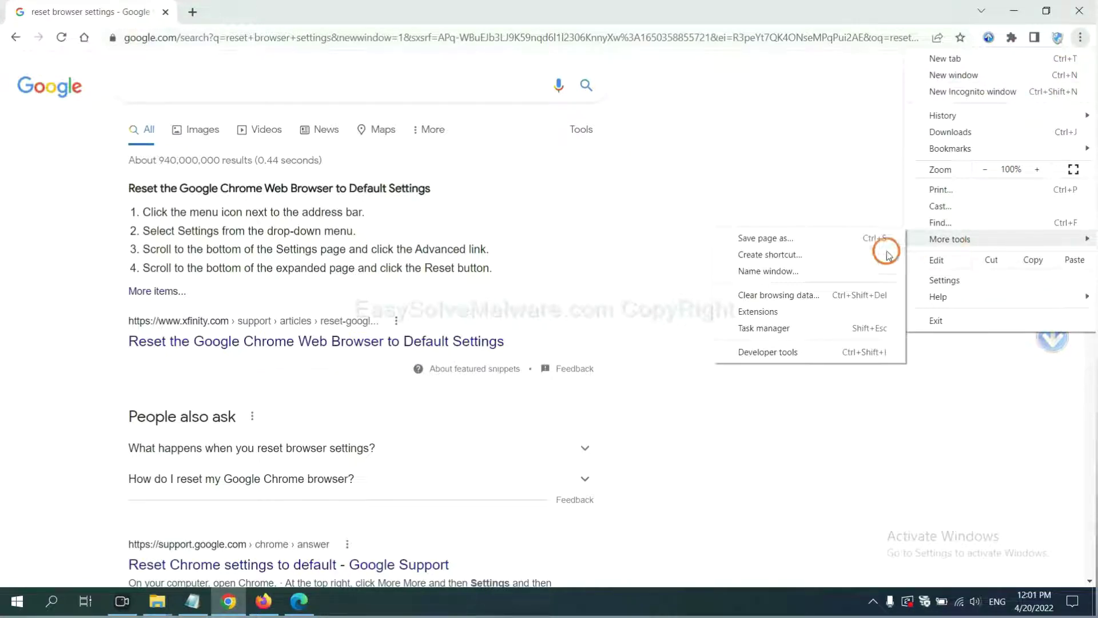
{"action": "left_click", "coordinate": [808, 309]}
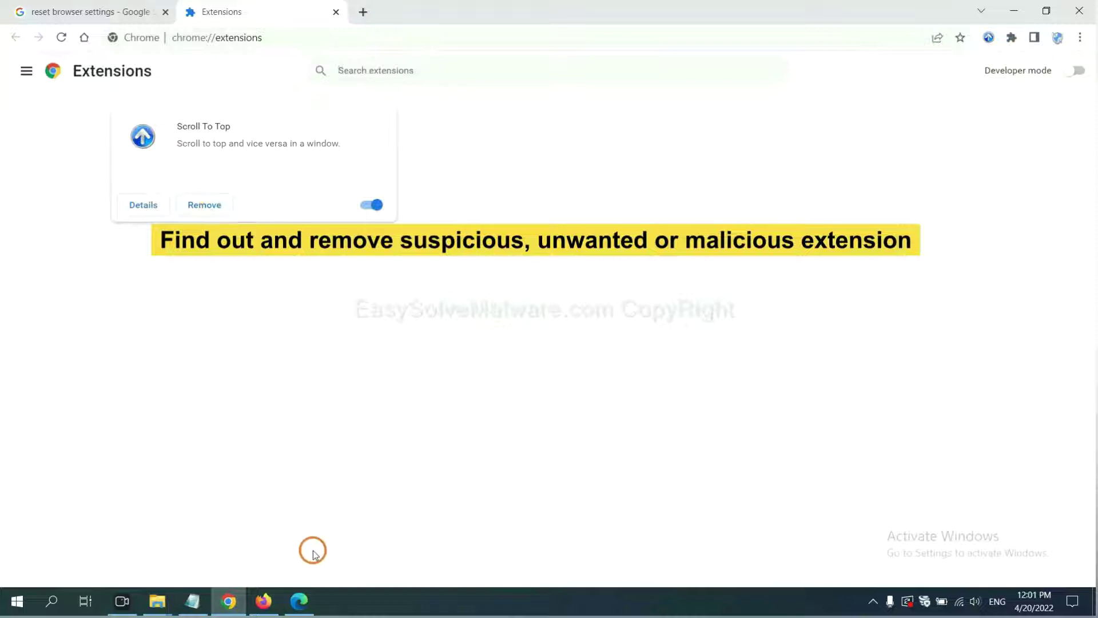
Show GIPHY for Firefox's removal options in Firefox's Add-ons Manager, then switch to Edge
{"action": "left_click", "coordinate": [263, 600]}
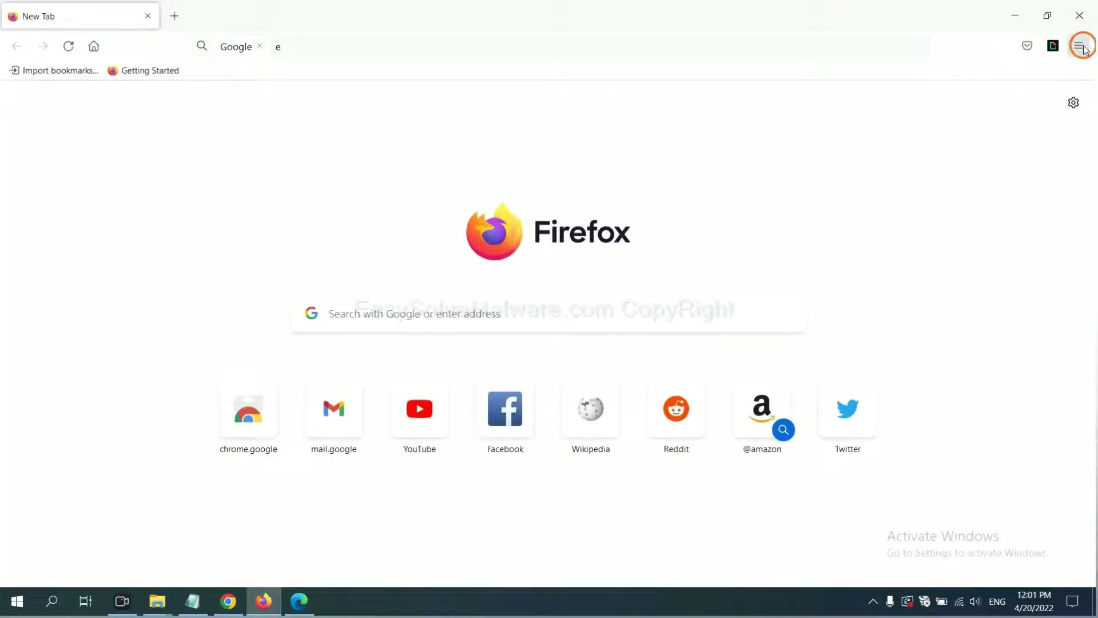
{"action": "left_click", "coordinate": [1083, 47]}
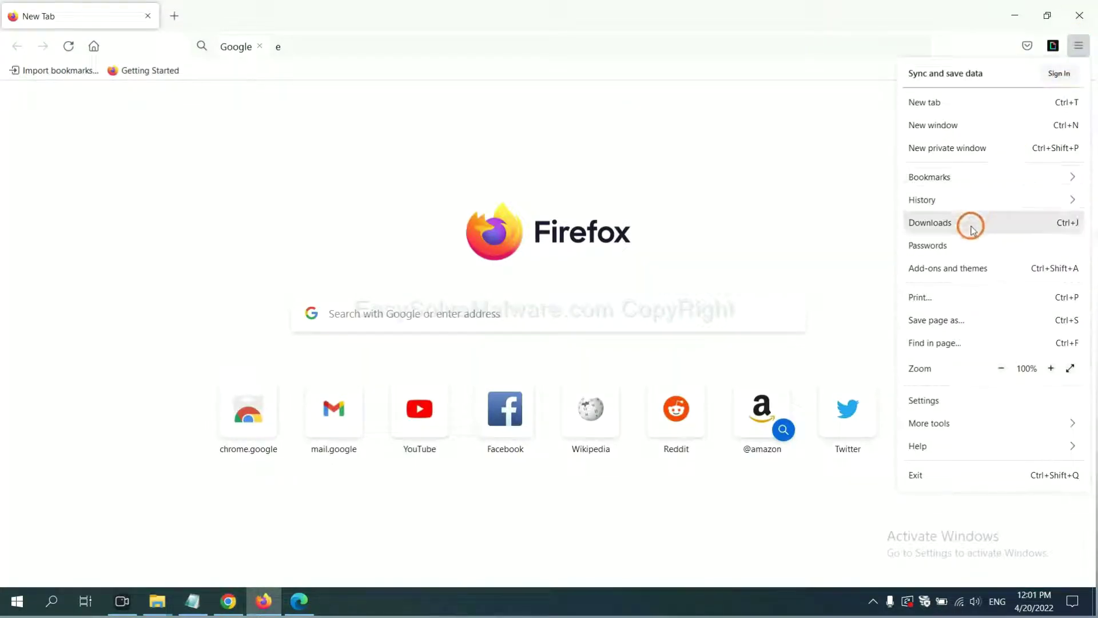
{"action": "left_click", "coordinate": [958, 274]}
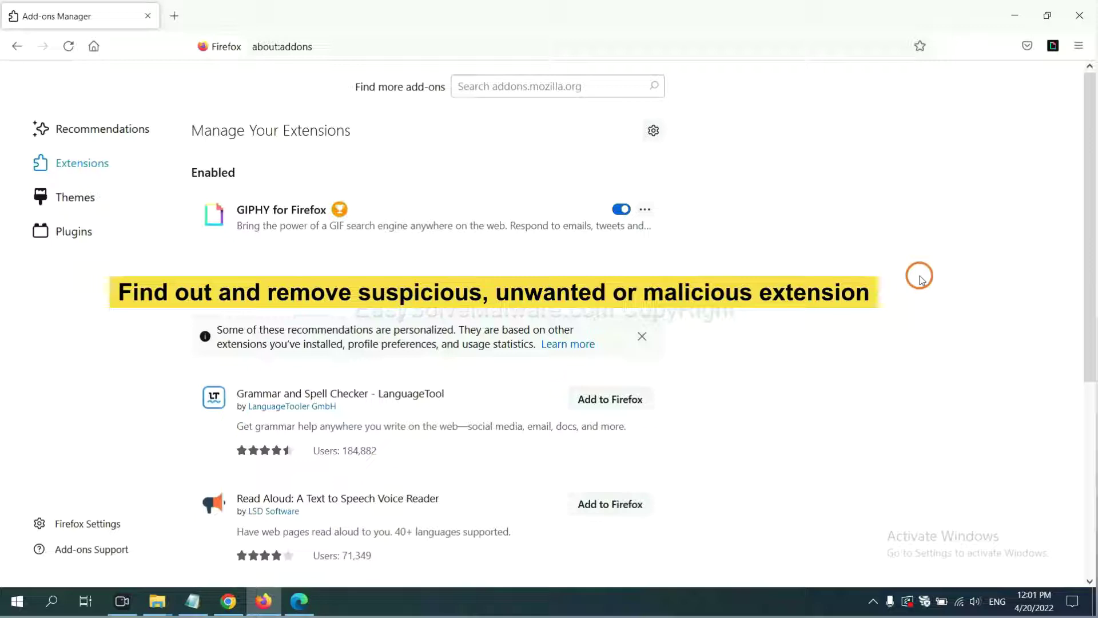
{"action": "left_click", "coordinate": [644, 211]}
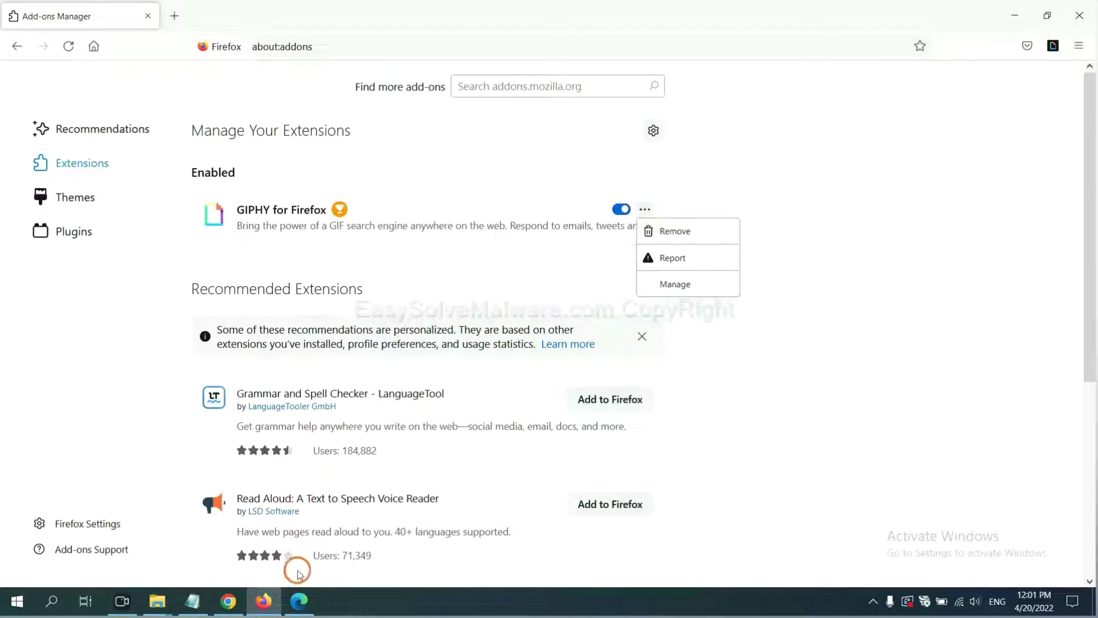
{"action": "left_click", "coordinate": [299, 602]}
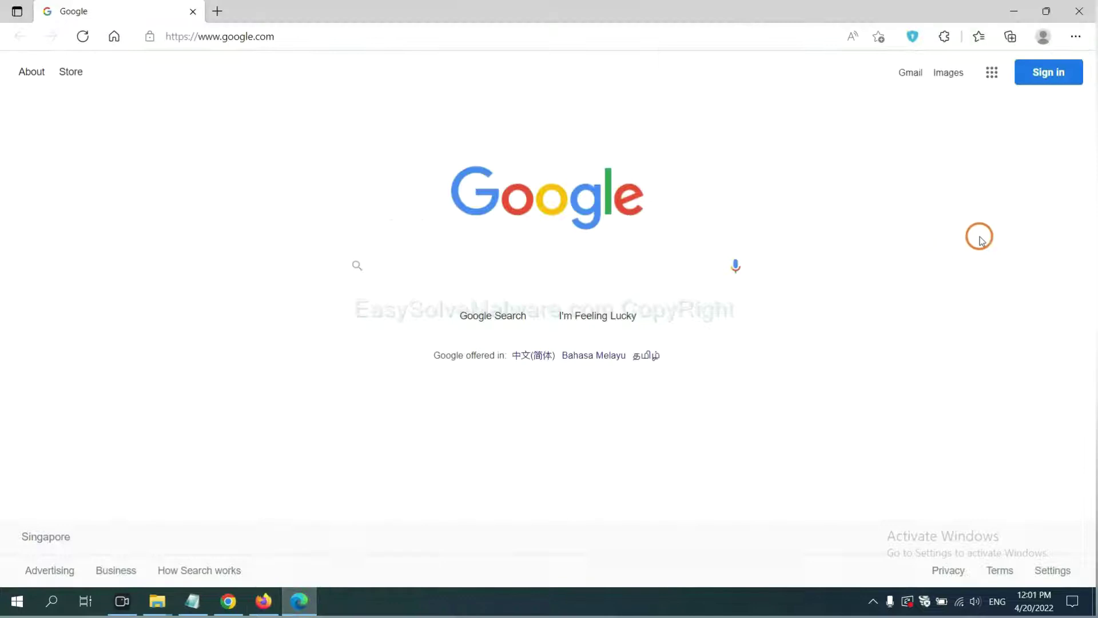
Remove the ArcVpn Free Fast VPN Proxy extension from Edge's extensions page, then show the desktop
{"action": "left_click", "coordinate": [1074, 38]}
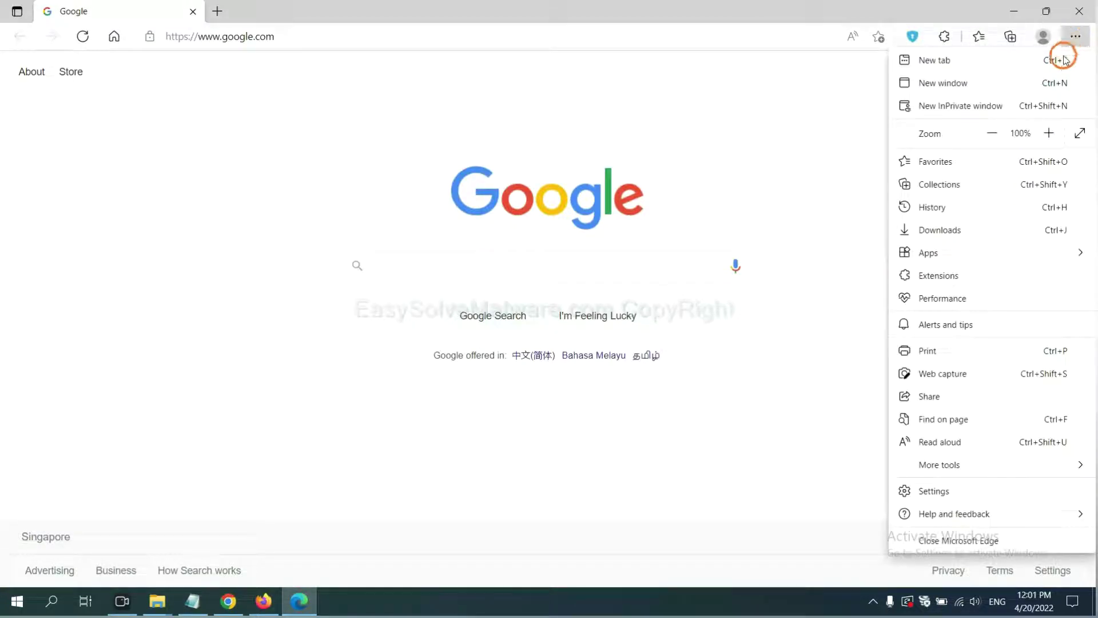
{"action": "right_click", "coordinate": [944, 276]}
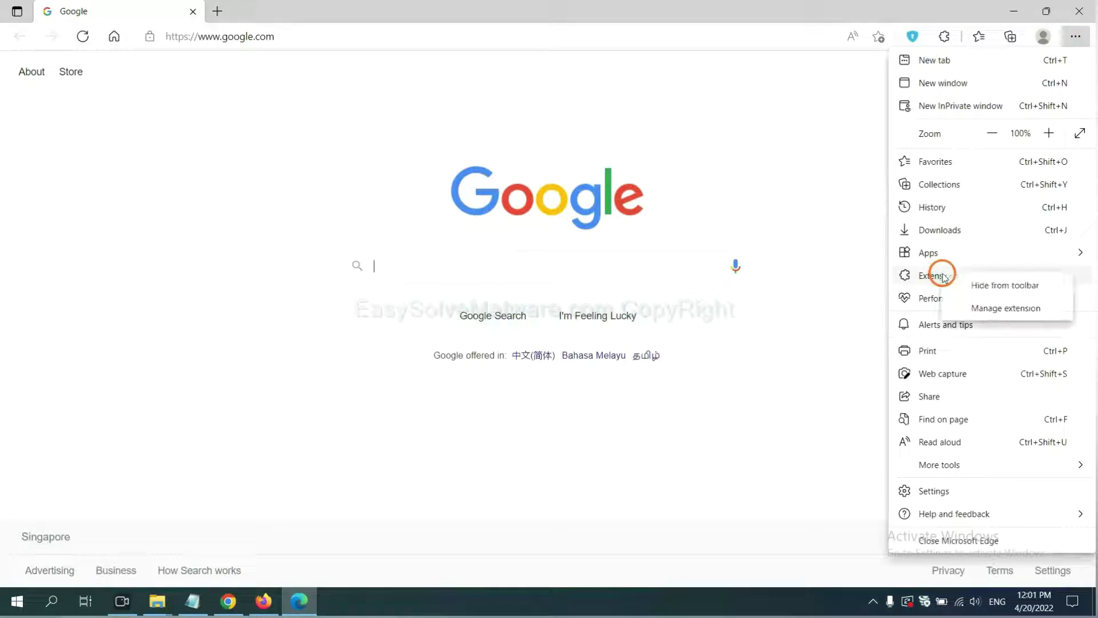
{"action": "left_click", "coordinate": [985, 309]}
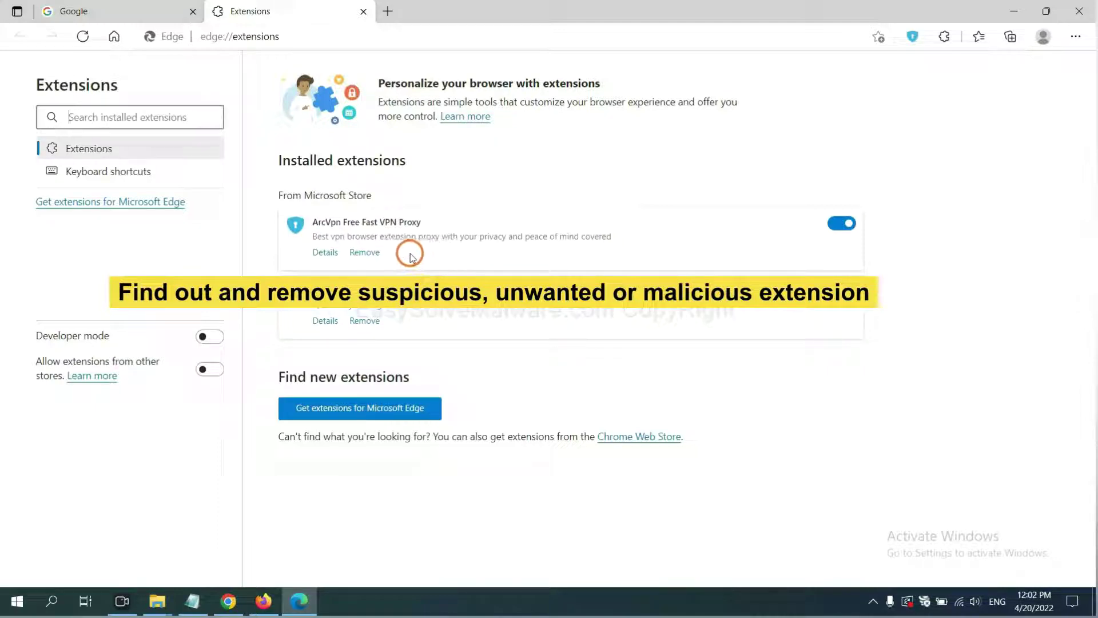
{"action": "left_click", "coordinate": [376, 256]}
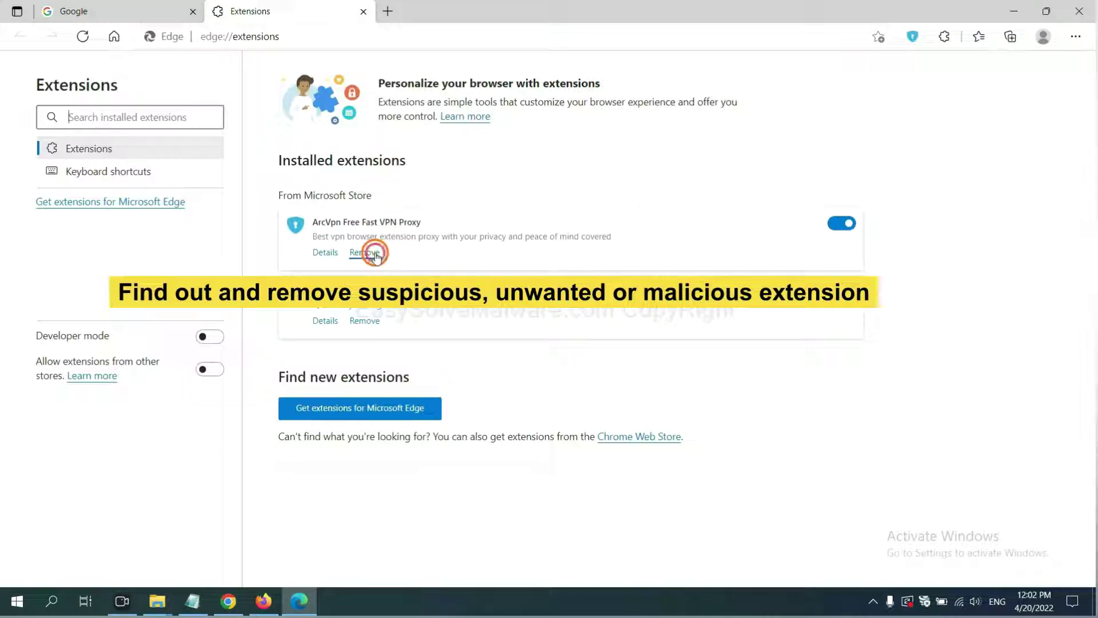
{"action": "left_click", "coordinate": [821, 137]}
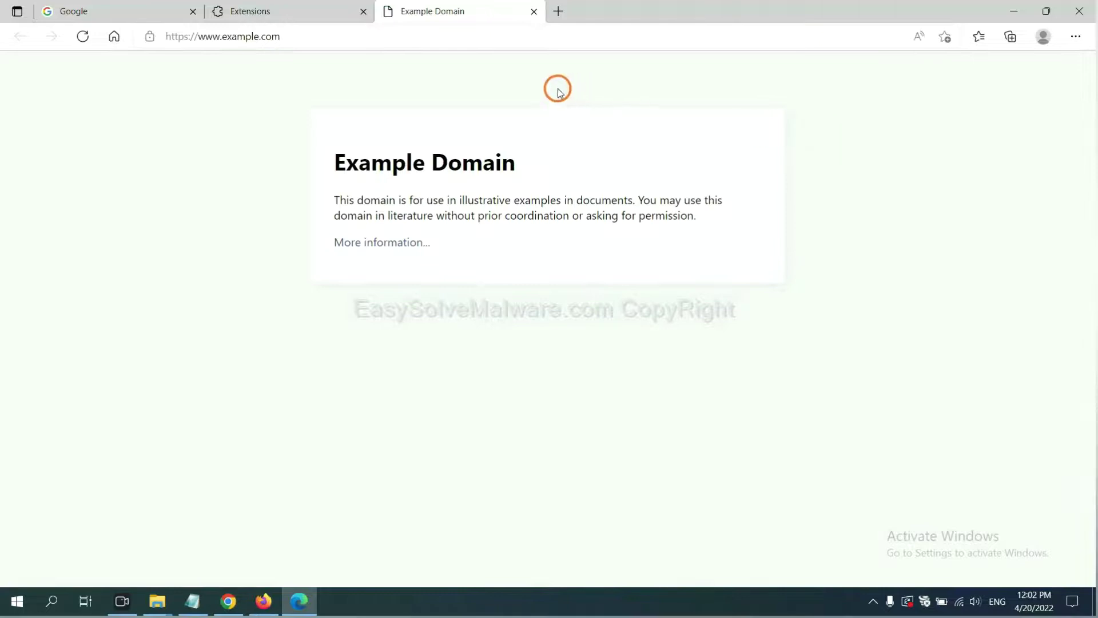
{"action": "left_click", "coordinate": [1095, 606]}
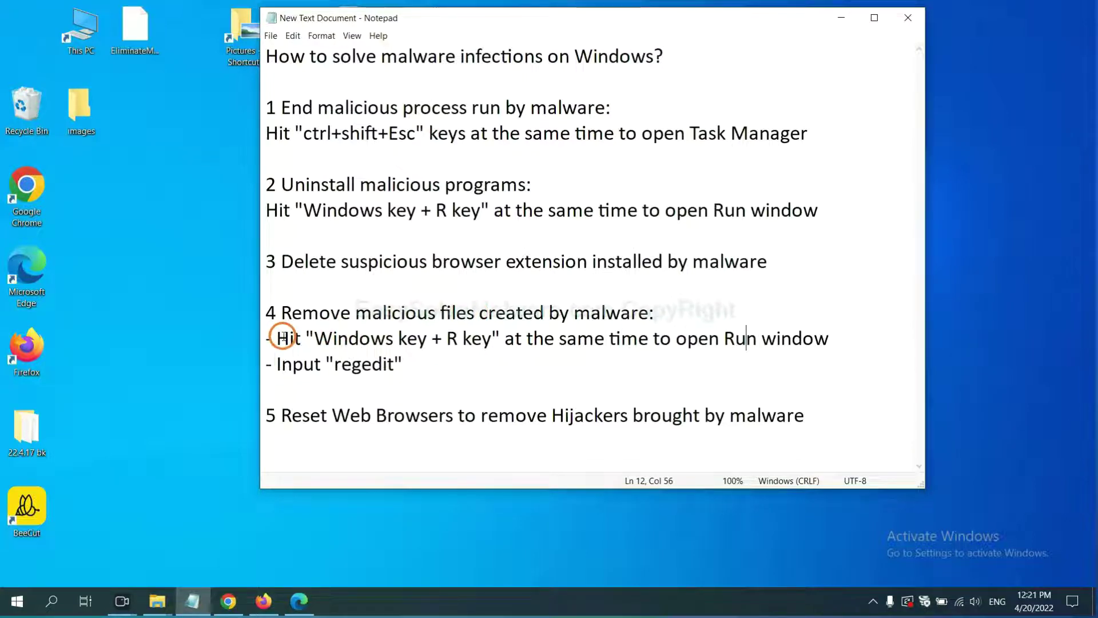
Run the regedit command from the Run box to open Registry Editor
{"action": "left_click_drag", "start_coordinate": [282, 338], "coordinate": [622, 354]}
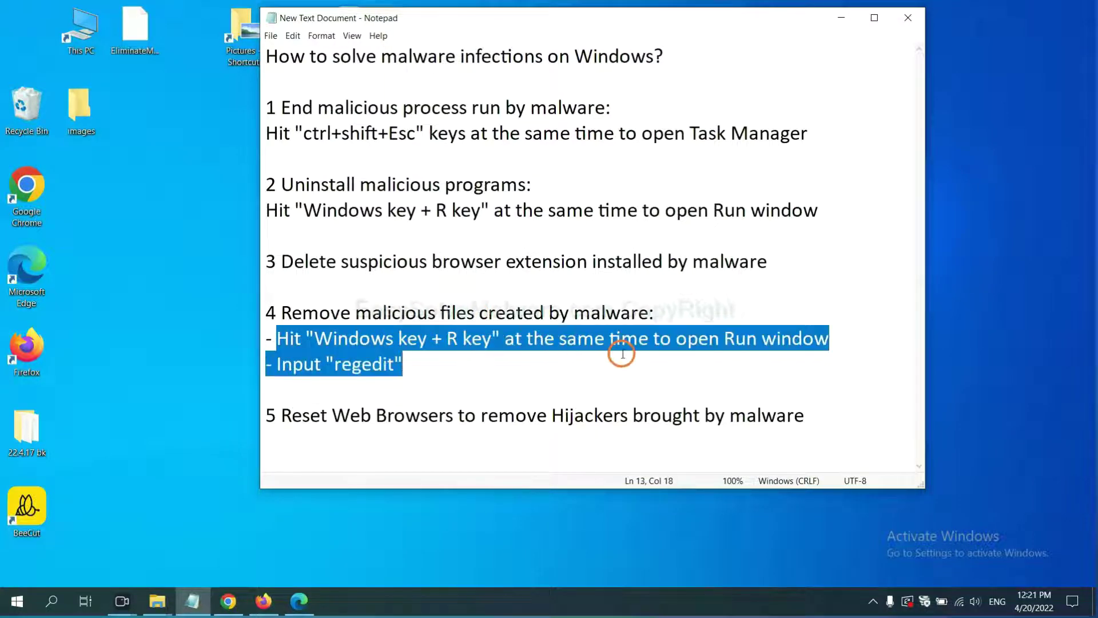
{"action": "left_click", "coordinate": [632, 344]}
{"action": "key", "text": "super+r"}
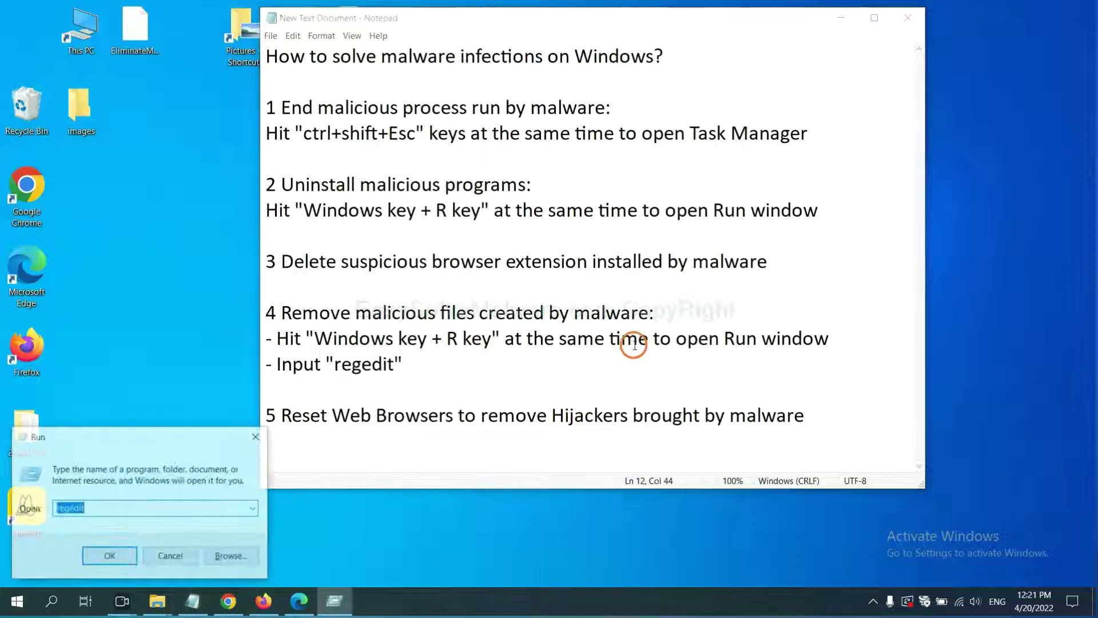
{"action": "left_click_drag", "start_coordinate": [212, 436], "coordinate": [878, 226]}
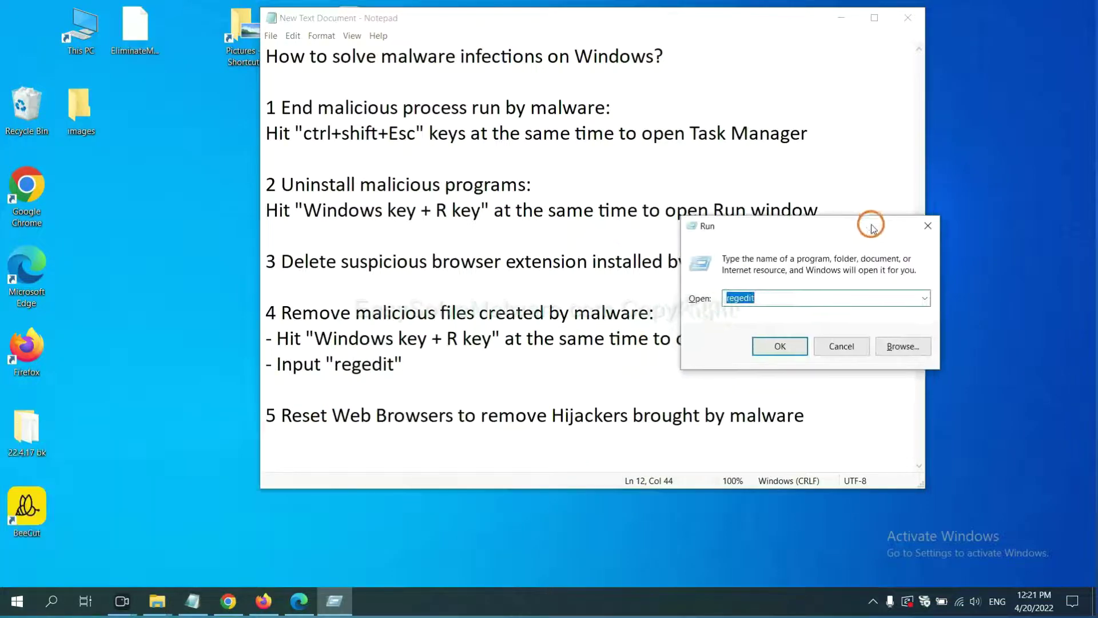
{"action": "left_click", "coordinate": [812, 294]}
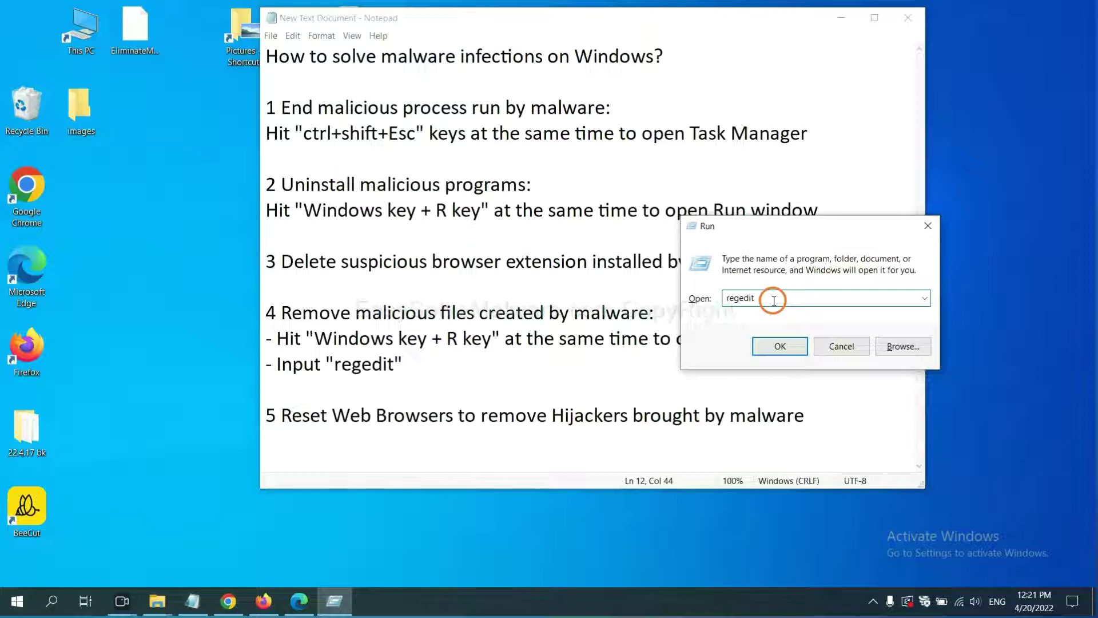
{"action": "left_click", "coordinate": [778, 346]}
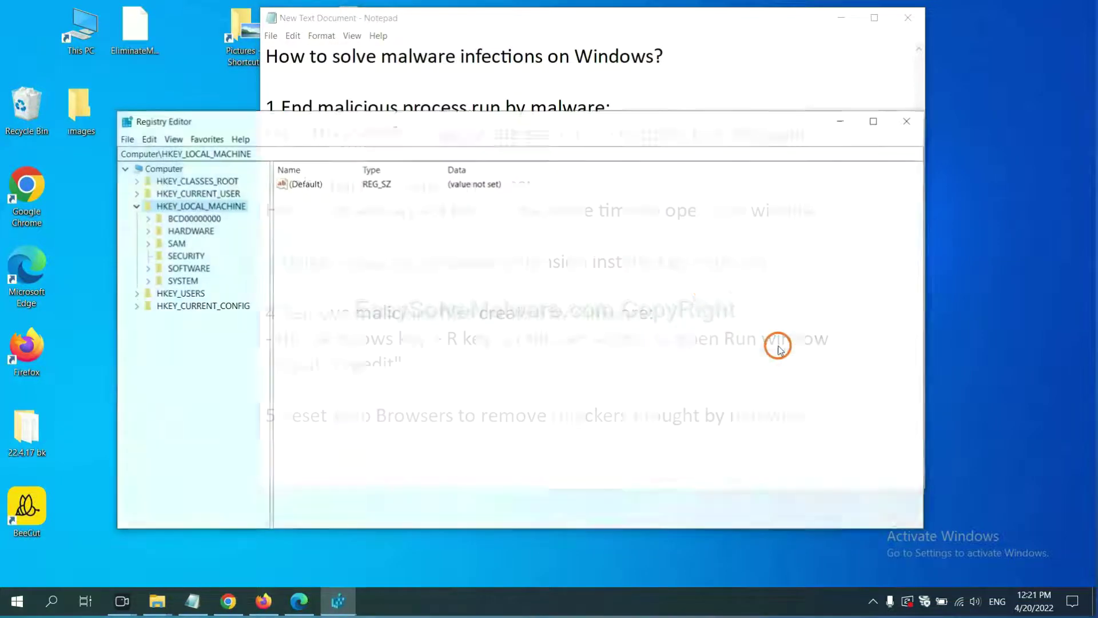
Search the registry for 'be', landing on BeeCut.exe under FEATURE_BROWSER_EMULATION
{"action": "left_click", "coordinate": [150, 139]}
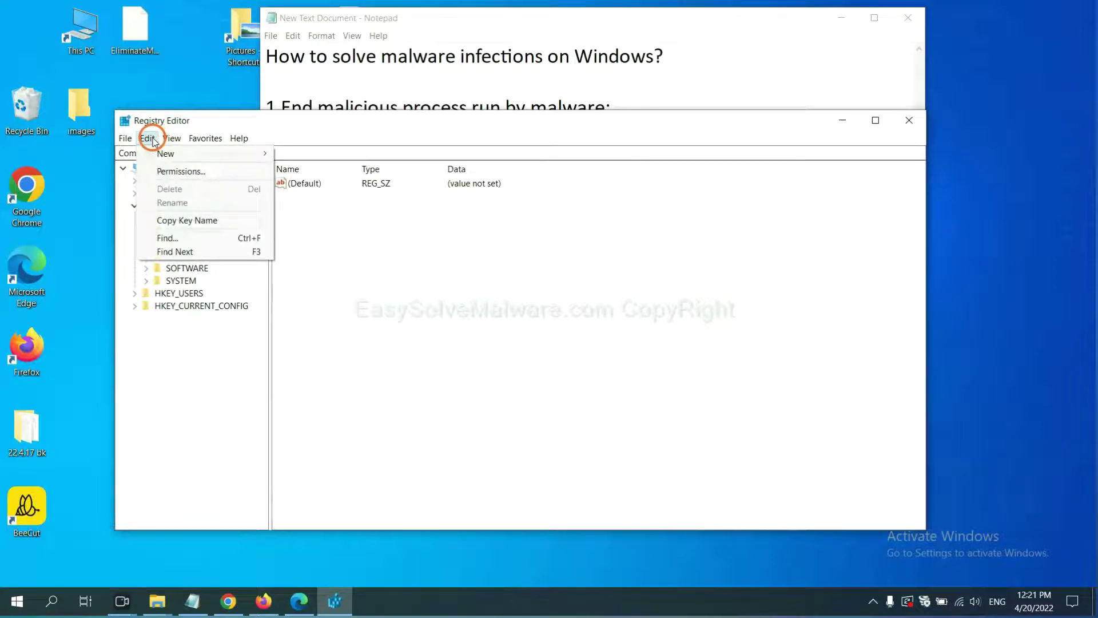
{"action": "left_click", "coordinate": [193, 239]}
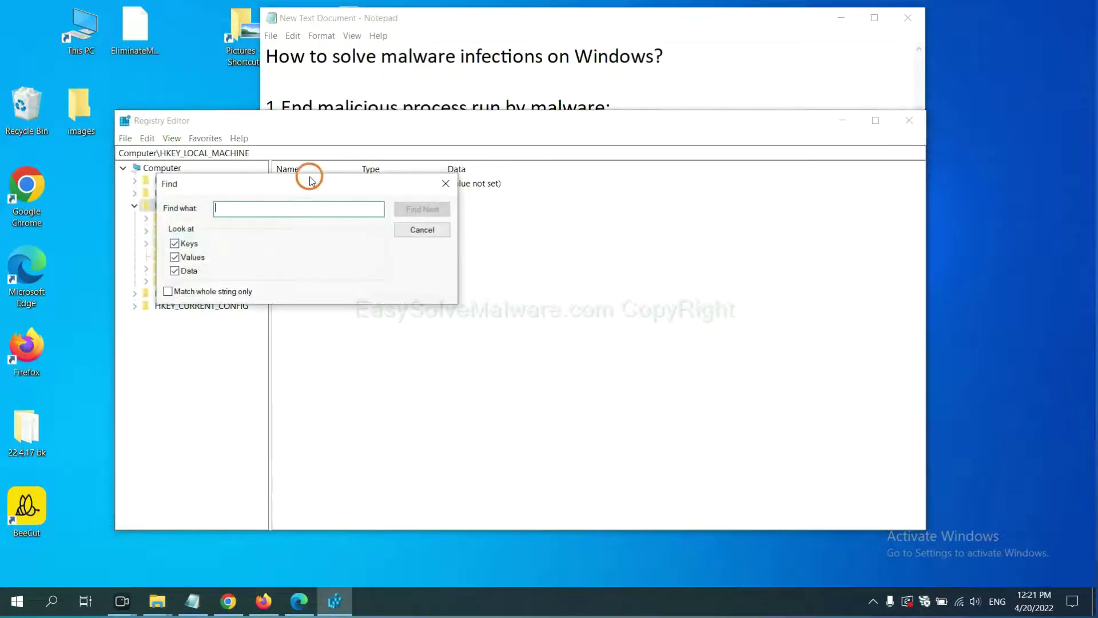
{"action": "left_click_drag", "start_coordinate": [314, 183], "coordinate": [420, 209]}
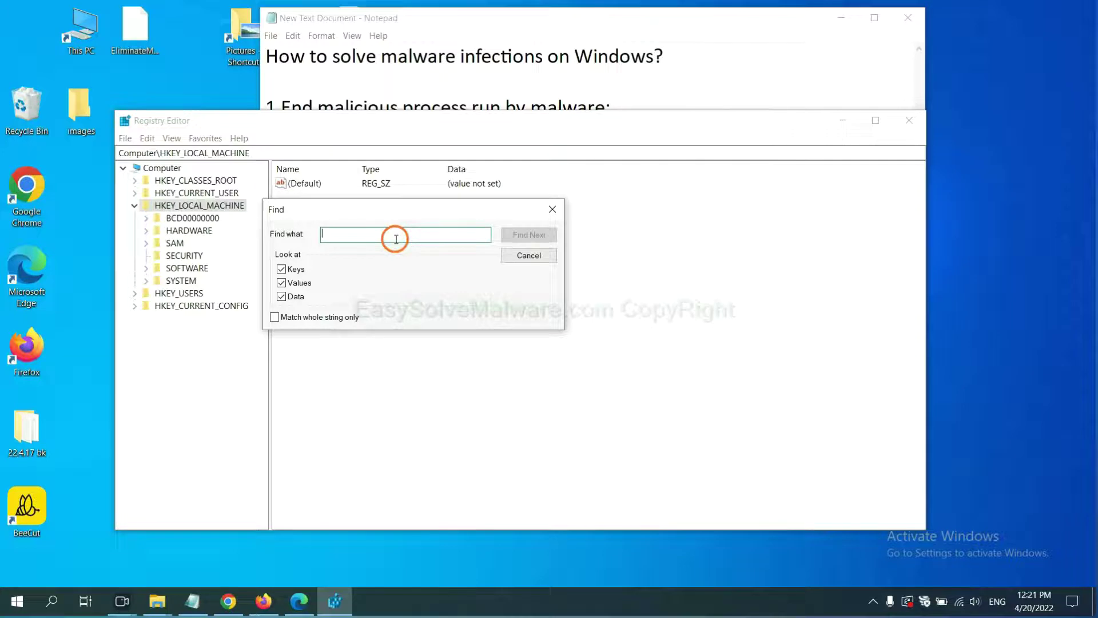
{"action": "type", "text": "beecut"}
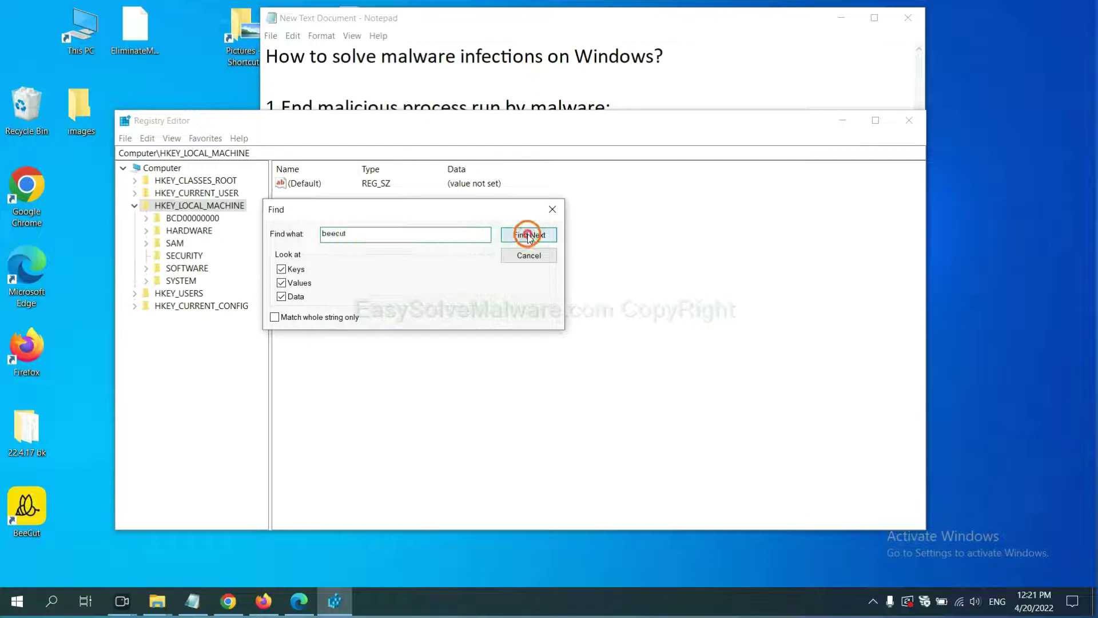
{"action": "left_click", "coordinate": [528, 234]}
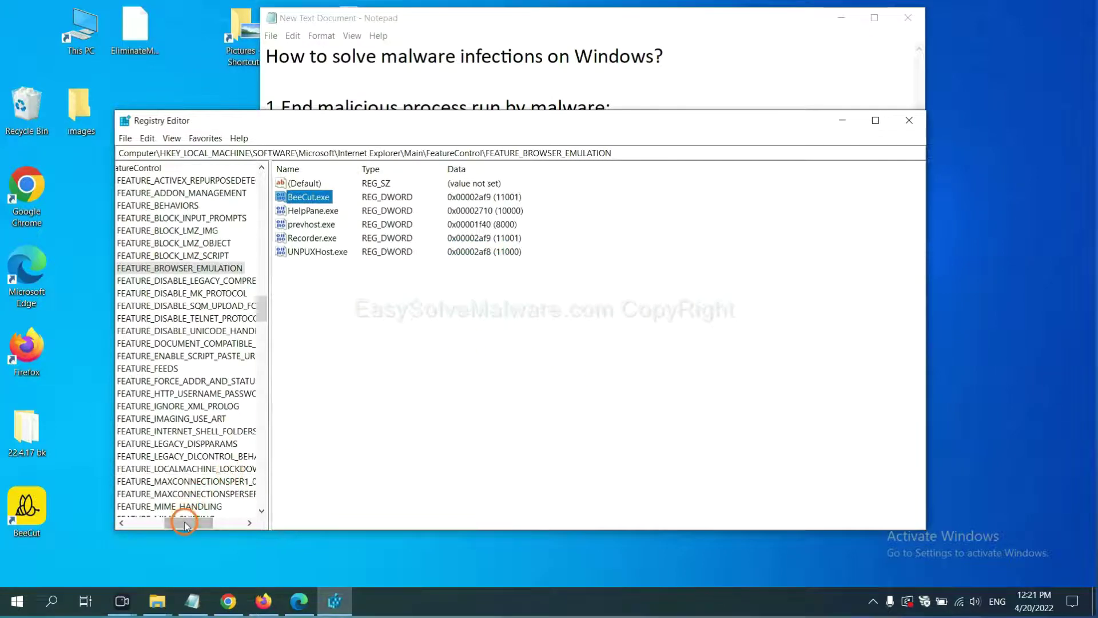
{"action": "mouse_move", "coordinate": [184, 525]}
{"action": "left_mouse_down"}
{"action": "mouse_move", "coordinate": [160, 523]}
{"action": "mouse_move", "coordinate": [174, 521]}
{"action": "left_mouse_up"}
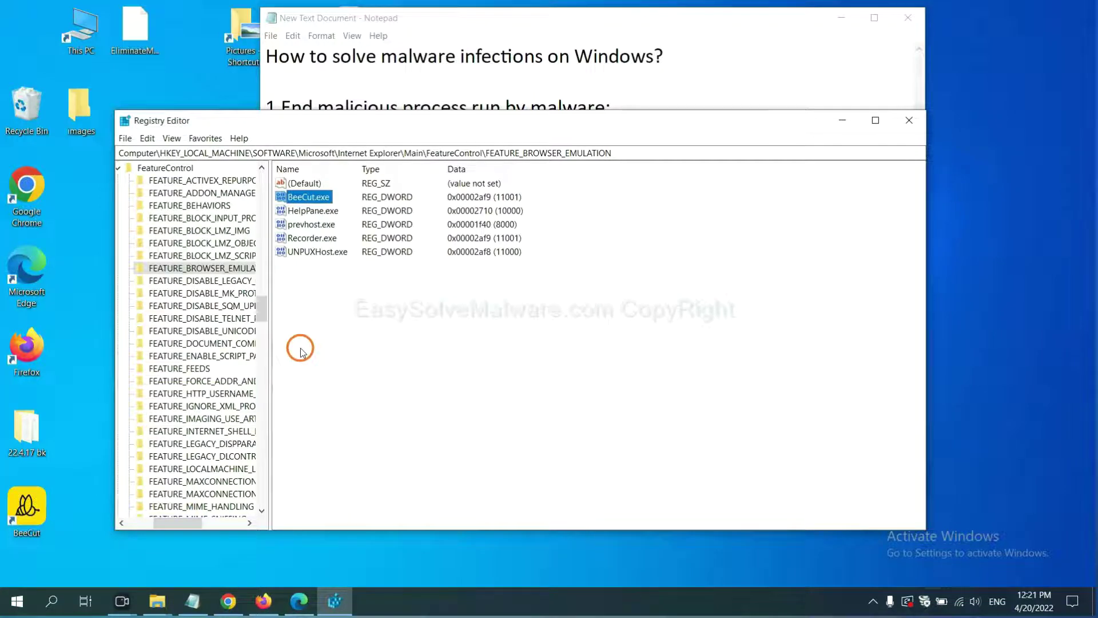
{"action": "right_click", "coordinate": [223, 270]}
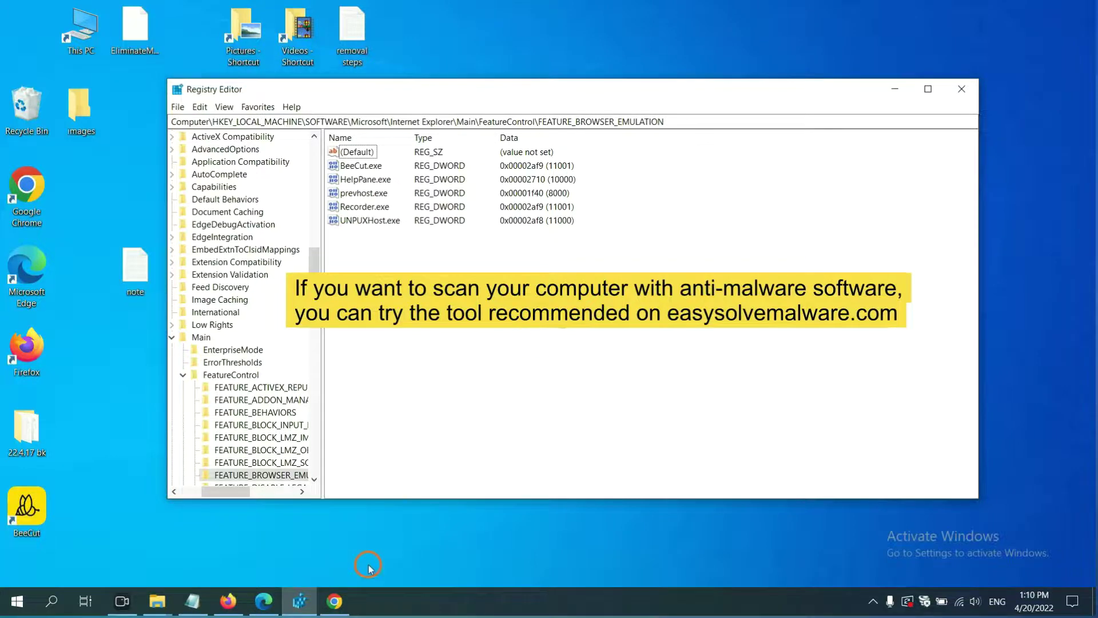
Review the Windows and Mac step lists on Chrome's easysolvemalware.com removal guide
{"action": "left_click", "coordinate": [334, 601]}
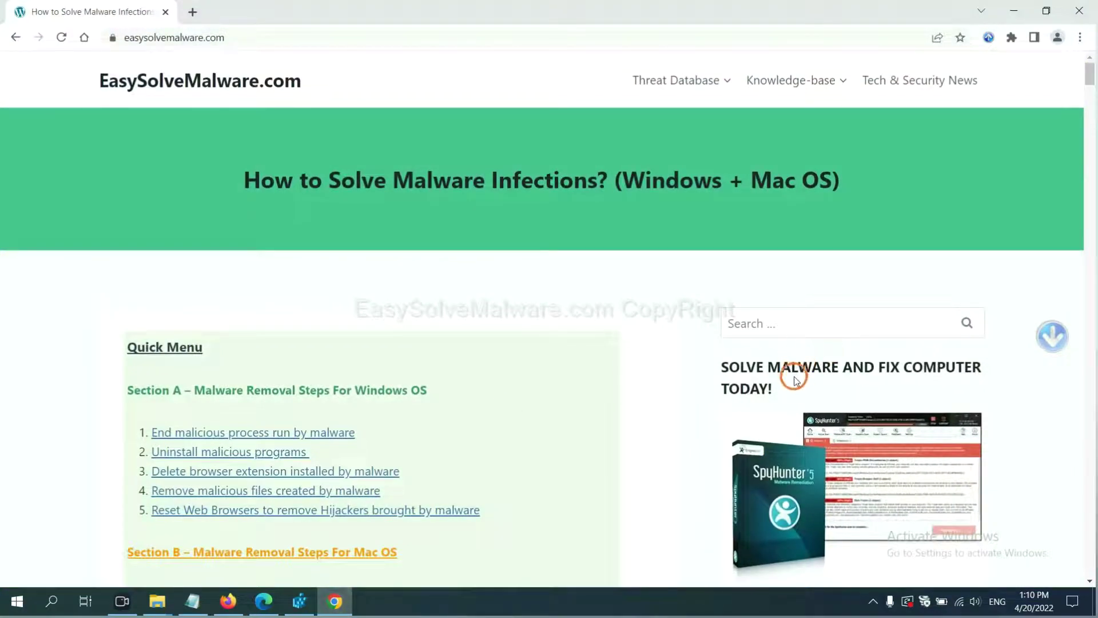
{"action": "scroll", "coordinate": [793, 373], "scroll_direction": "down", "scroll_amount": 1}
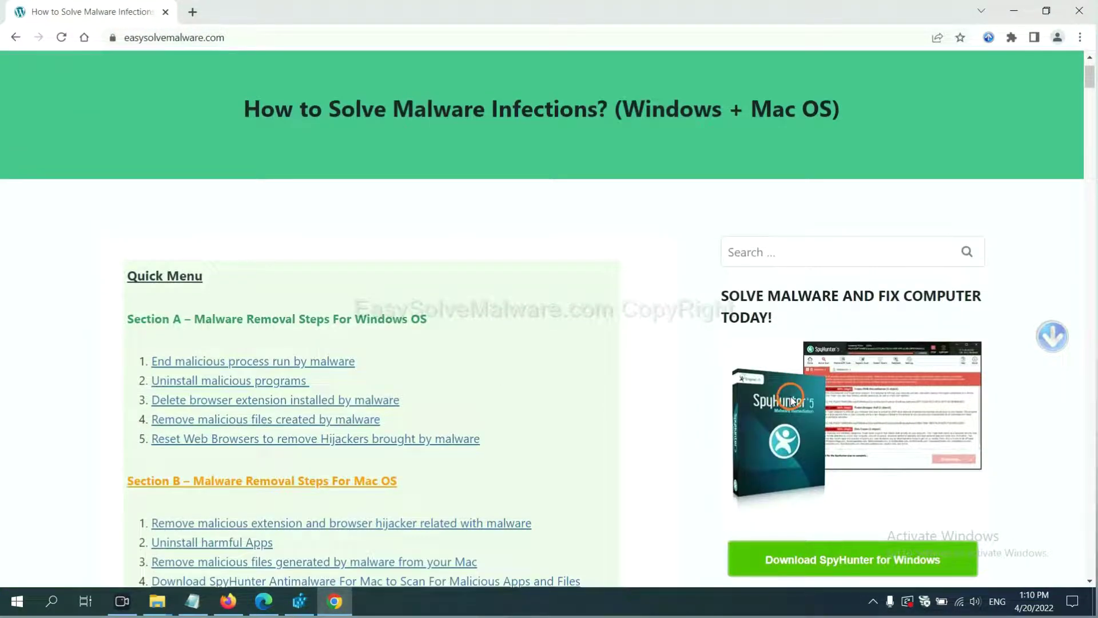
{"action": "scroll", "coordinate": [789, 395], "scroll_direction": "up", "scroll_amount": 1}
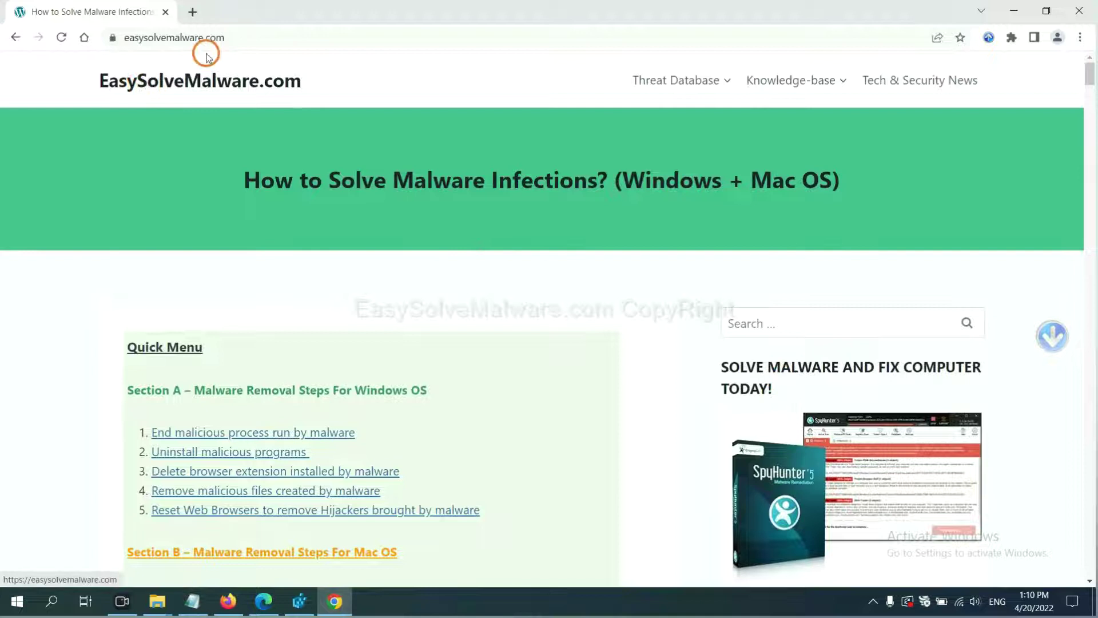
{"action": "scroll", "coordinate": [910, 424], "scroll_direction": "down", "scroll_amount": 2}
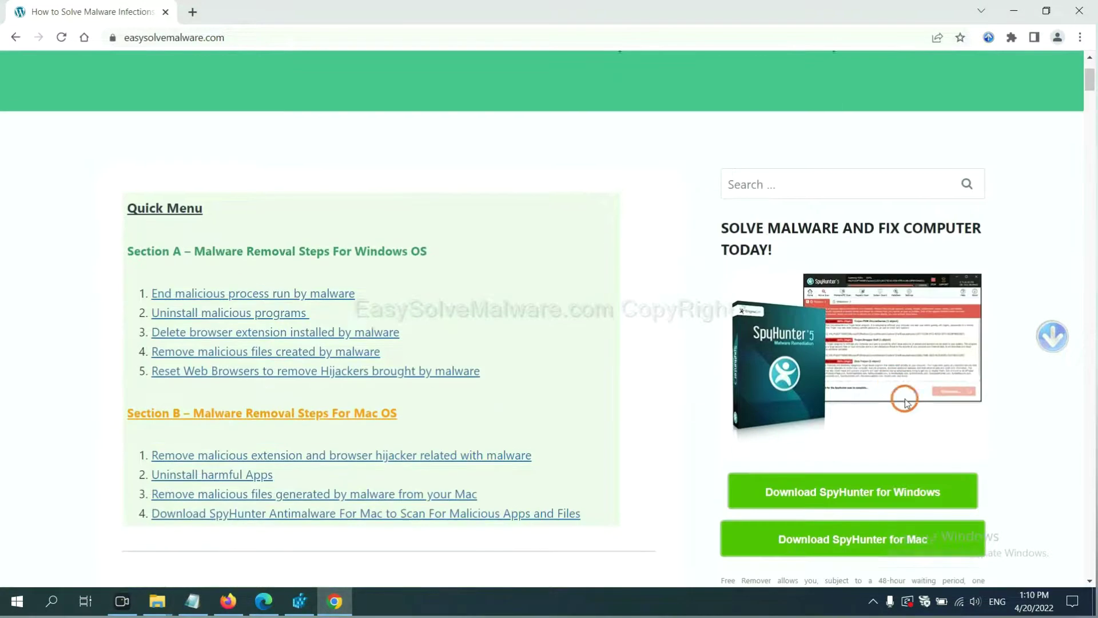
{"action": "scroll", "coordinate": [858, 343], "scroll_direction": "down", "scroll_amount": 1}
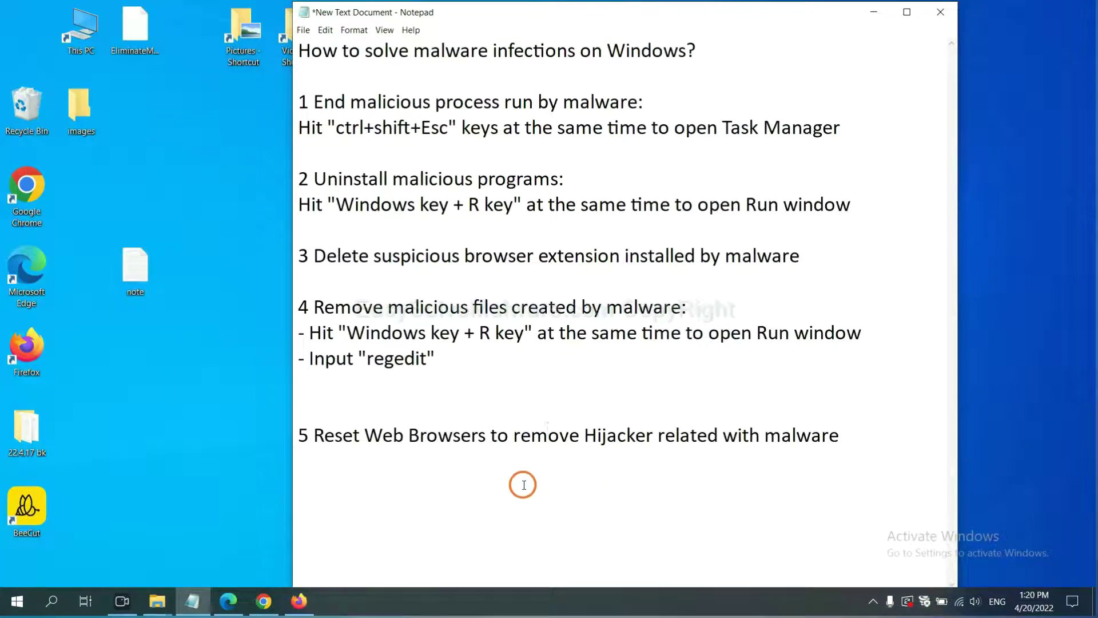
Search Chrome's settings for 'reset' and request Restore settings to their original defaults
{"action": "left_click", "coordinate": [264, 601]}
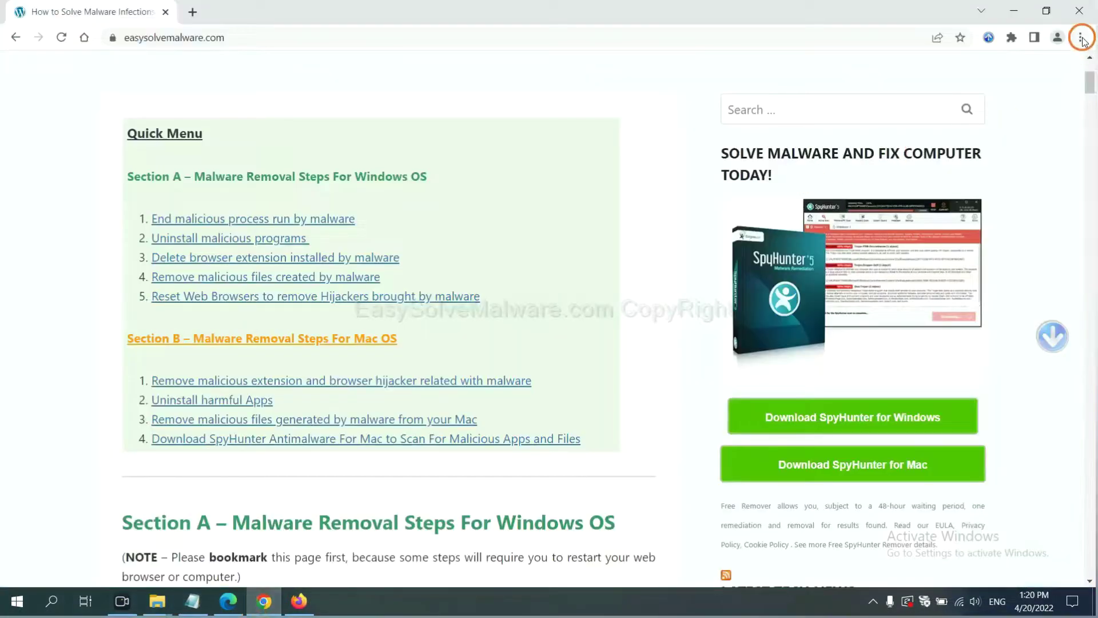
{"action": "left_click", "coordinate": [1080, 38]}
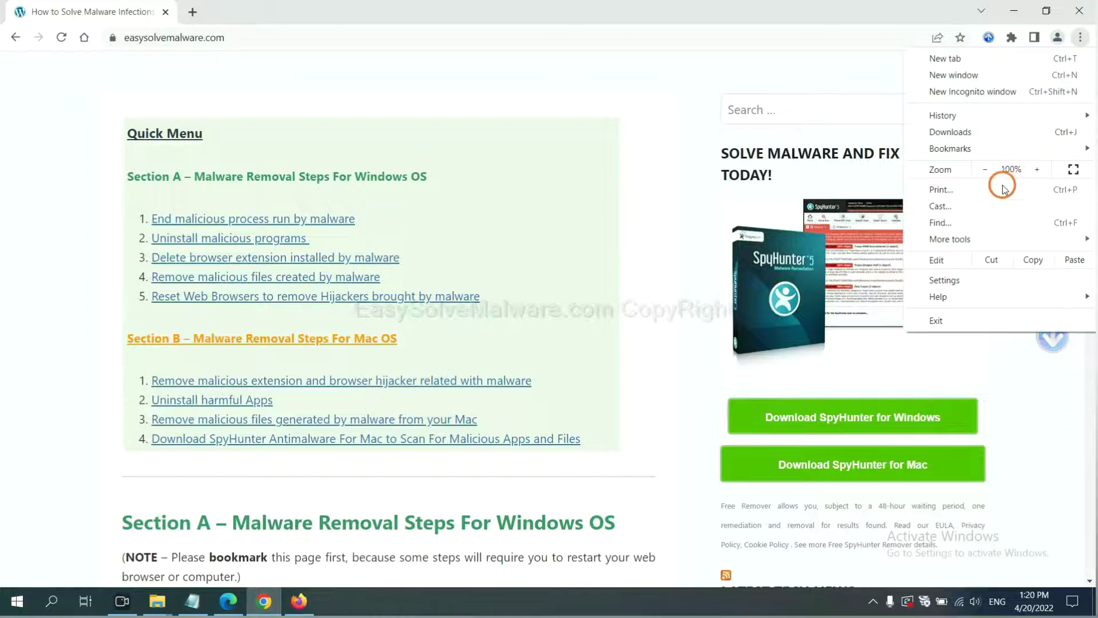
{"action": "left_click", "coordinate": [961, 279]}
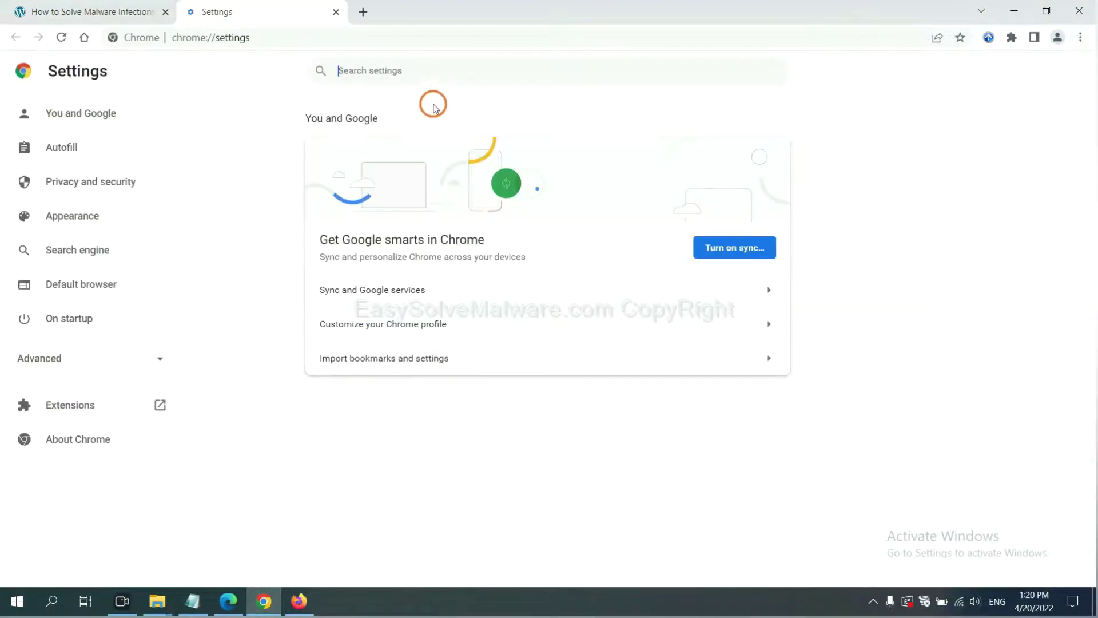
{"action": "type", "text": "reset"}
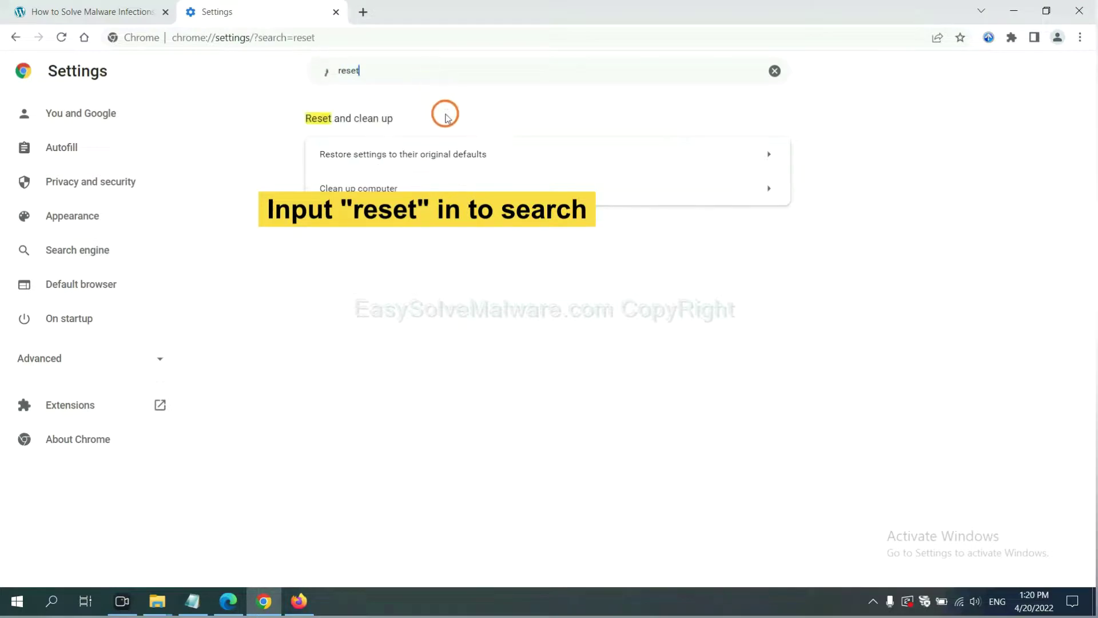
{"action": "left_click", "coordinate": [467, 153]}
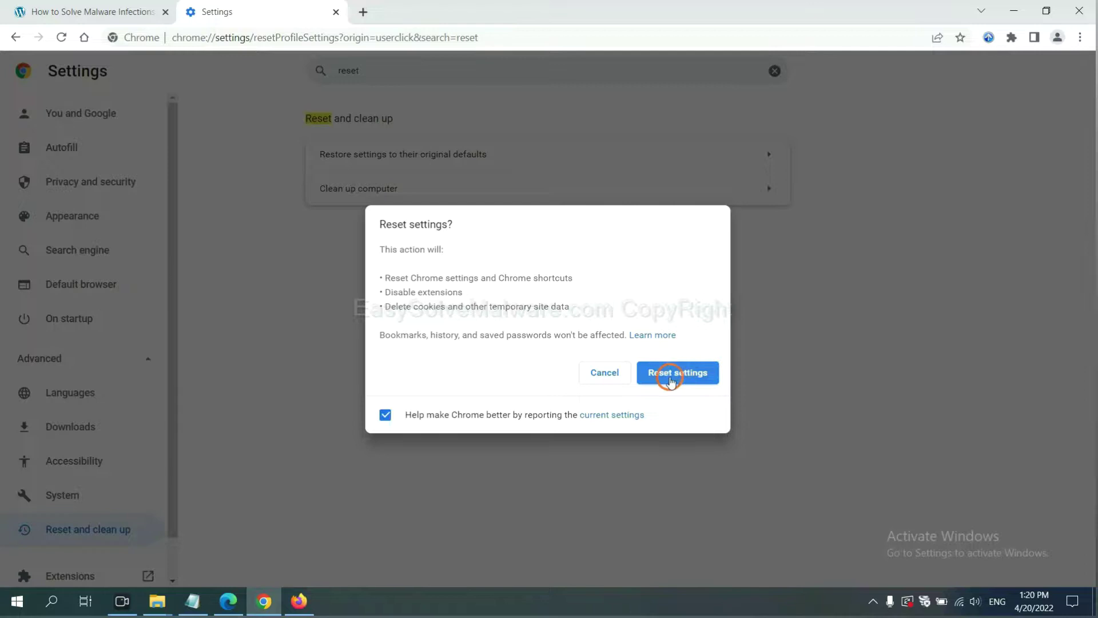
{"action": "left_click", "coordinate": [299, 600]}
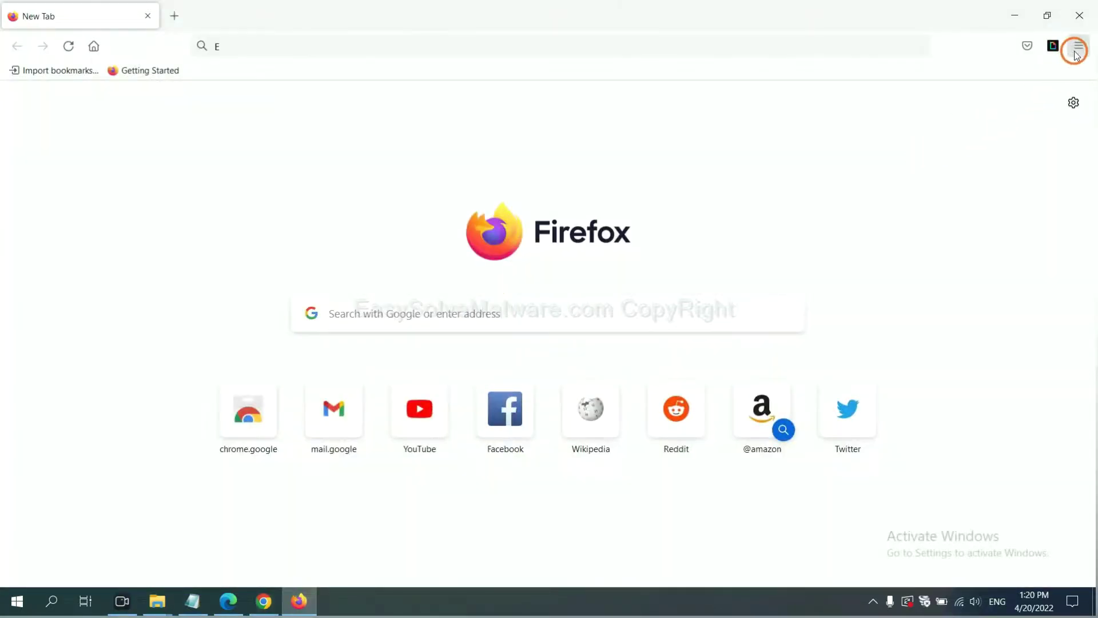
Open Firefox's Troubleshooting Information page through Help and choose Refresh Firefox
{"action": "left_click", "coordinate": [1079, 48]}
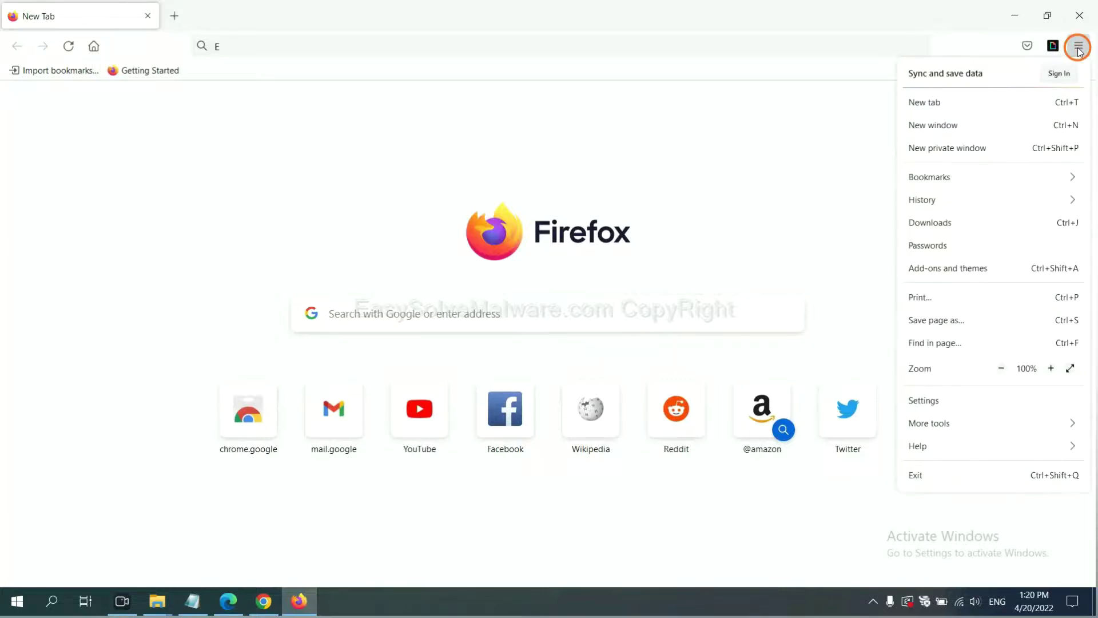
{"action": "left_click", "coordinate": [943, 445]}
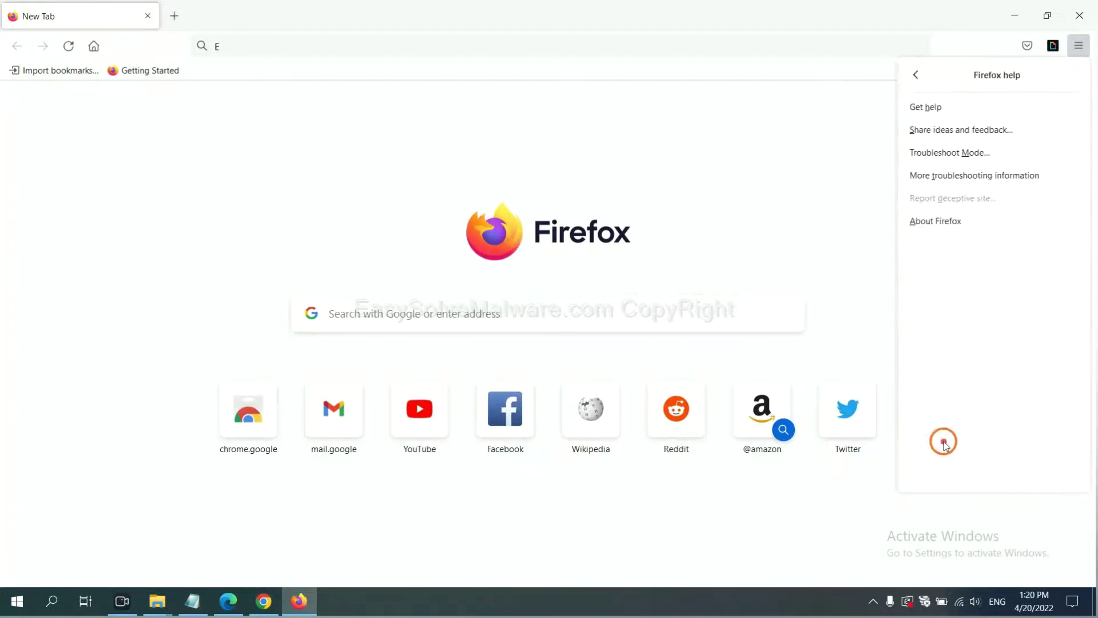
{"action": "left_click", "coordinate": [964, 178]}
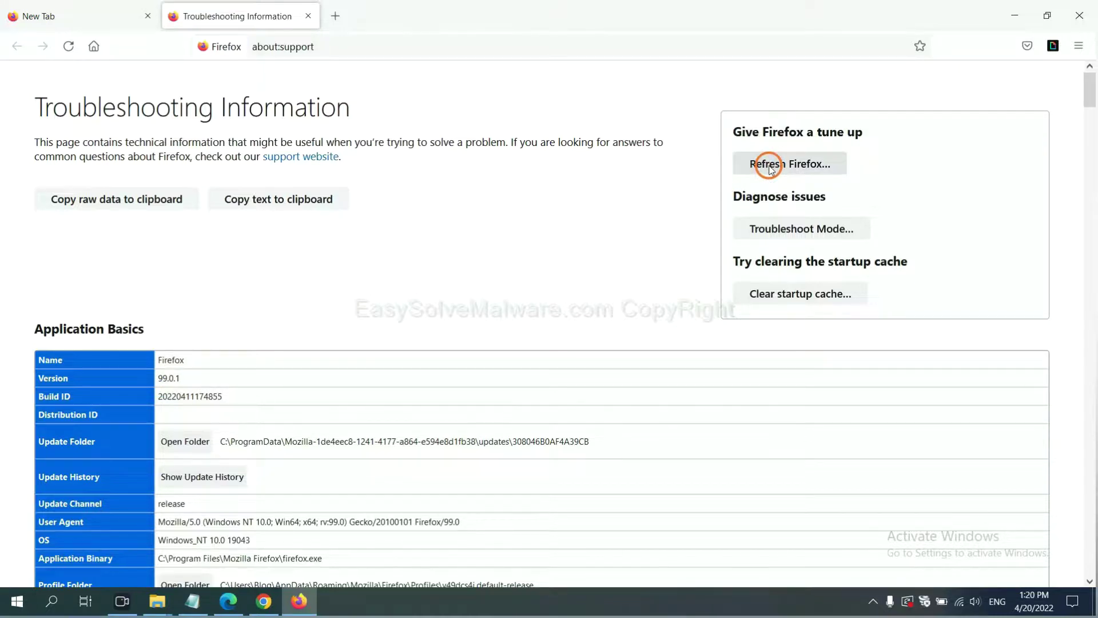
{"action": "left_click", "coordinate": [771, 167]}
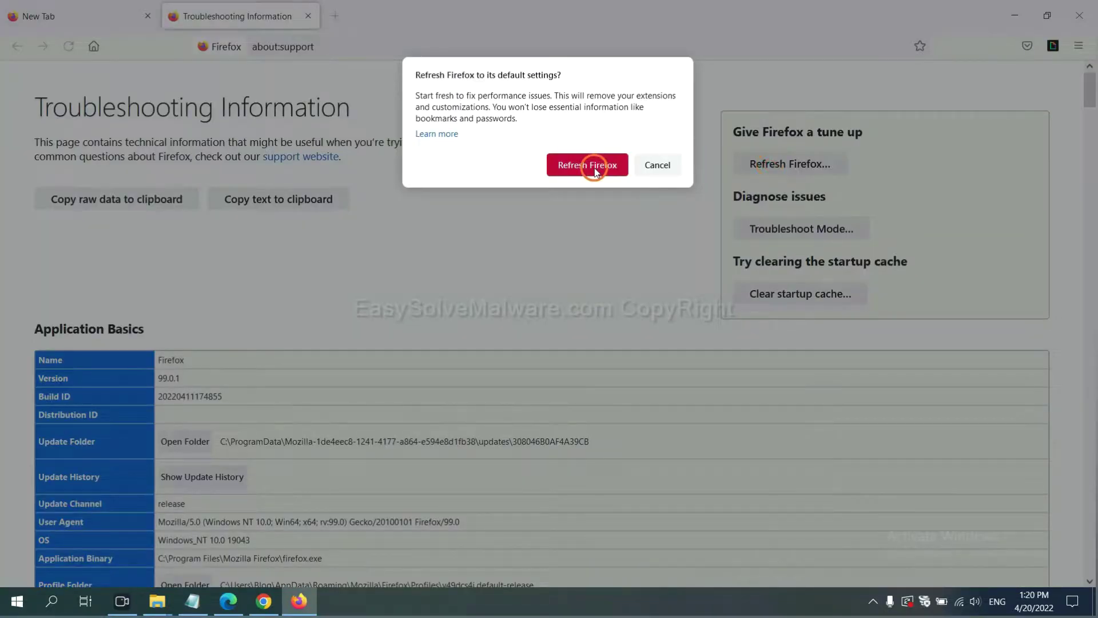
Search Edge's settings for 'reset' and choose Restore settings to their default values
{"action": "left_click", "coordinate": [230, 588]}
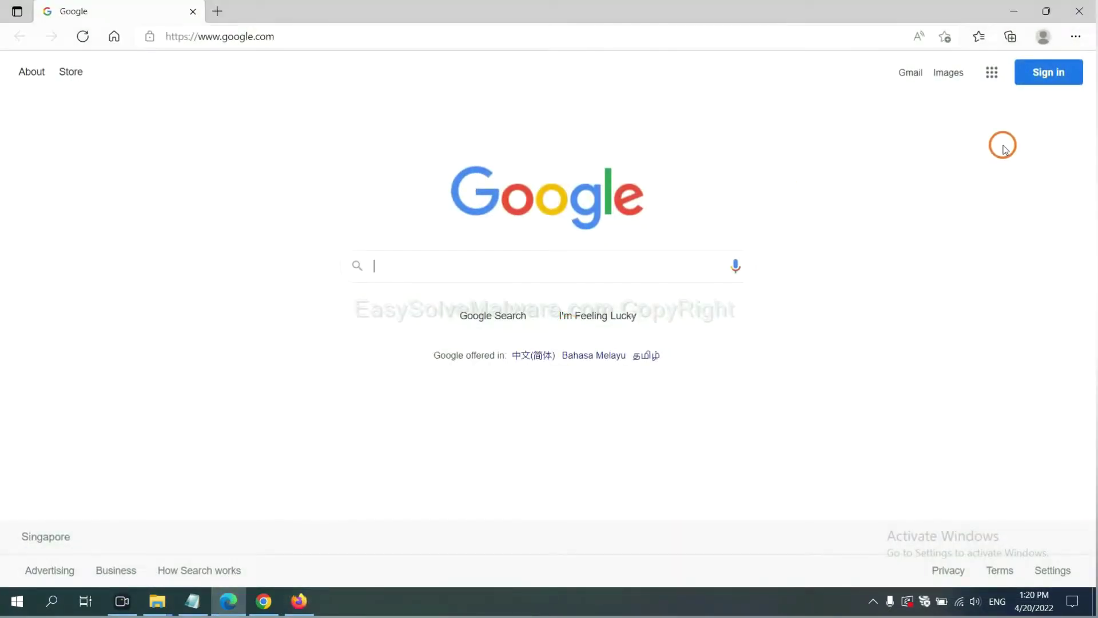
{"action": "left_click", "coordinate": [1075, 36]}
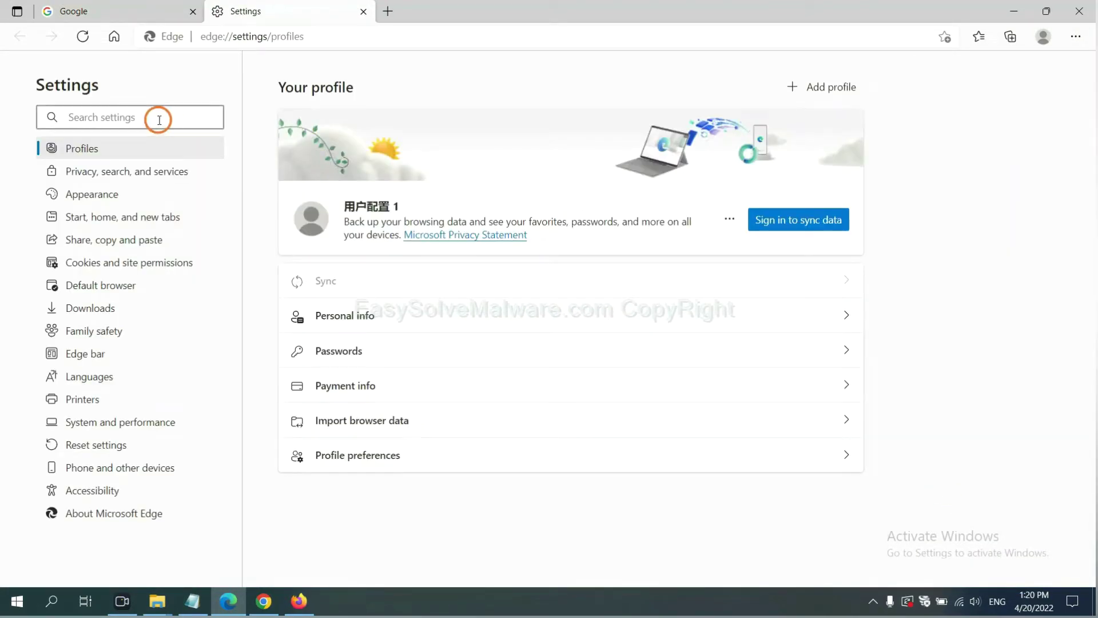
{"action": "type", "text": "re"}
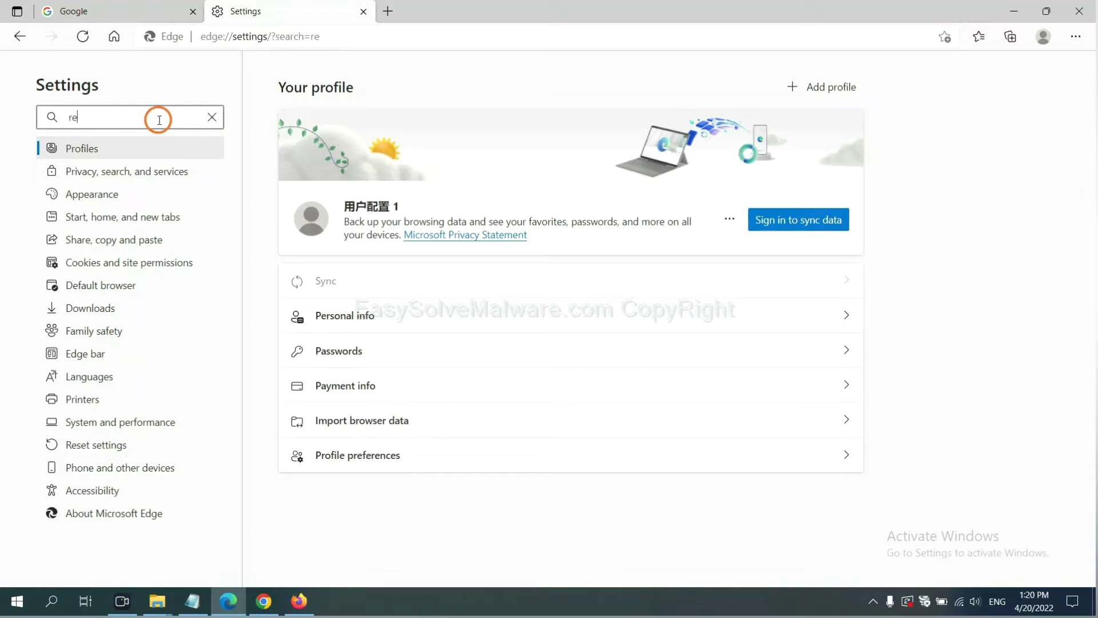
{"action": "type", "text": "set"}
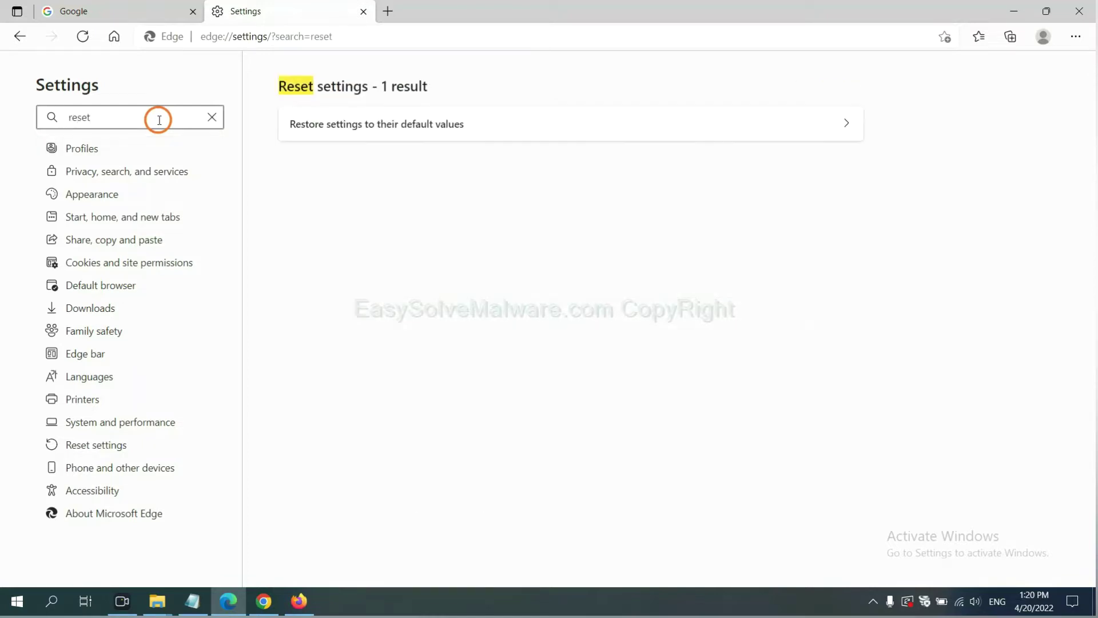
{"action": "left_click", "coordinate": [385, 124]}
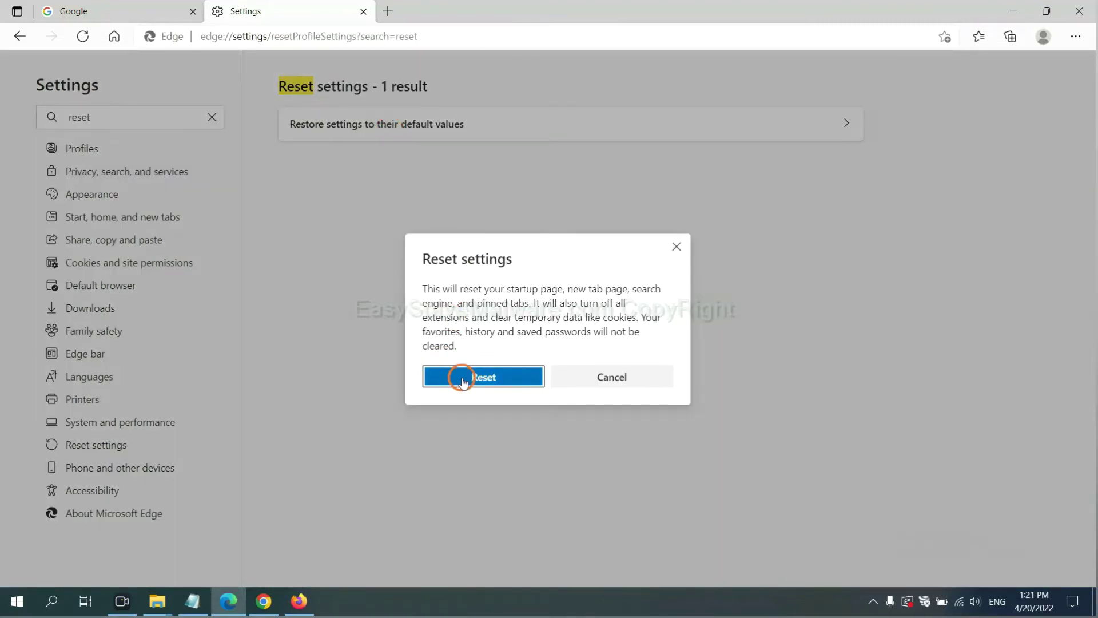